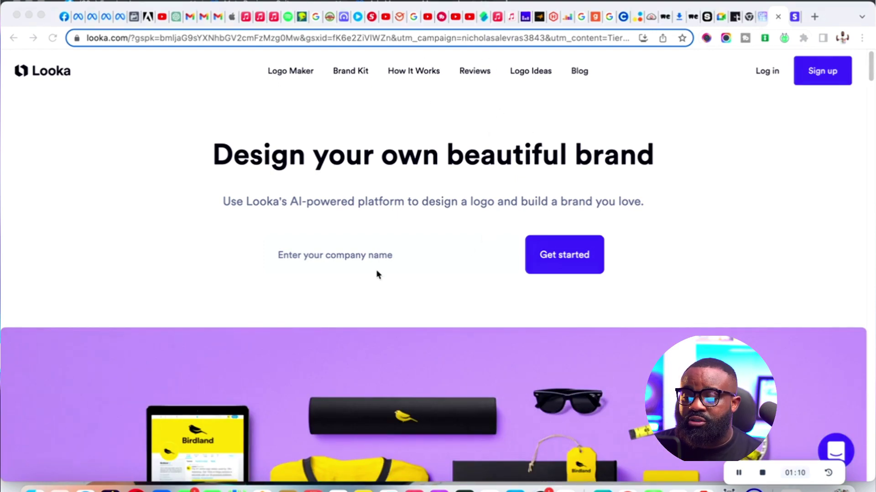
Step: Scroll the Looka homepage down and back up to the empty company-name field
{"action": "scroll", "coordinate": [307, 242], "scroll_direction": "down", "scroll_amount": 2}
{"action": "scroll", "coordinate": [306, 241], "scroll_direction": "up", "scroll_amount": 2}
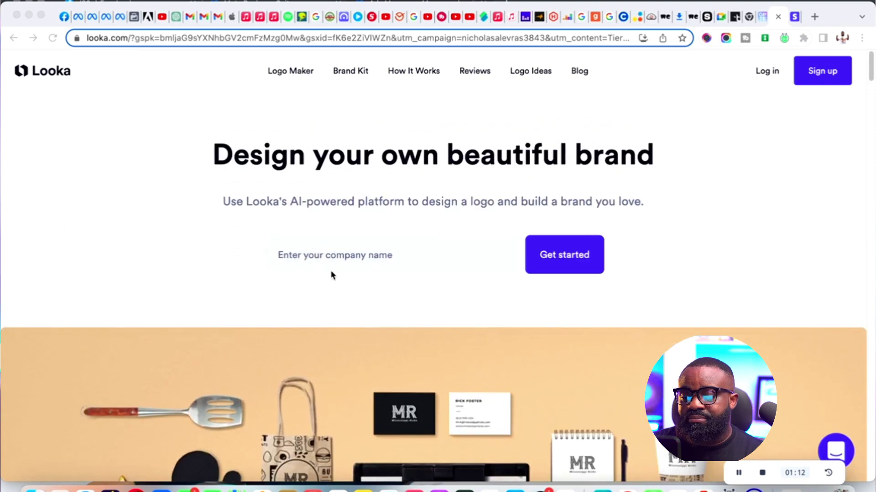
Step: Enter 'Fine Girl Weave' as the company name and start the logo maker
{"action": "left_click", "coordinate": [343, 256]}
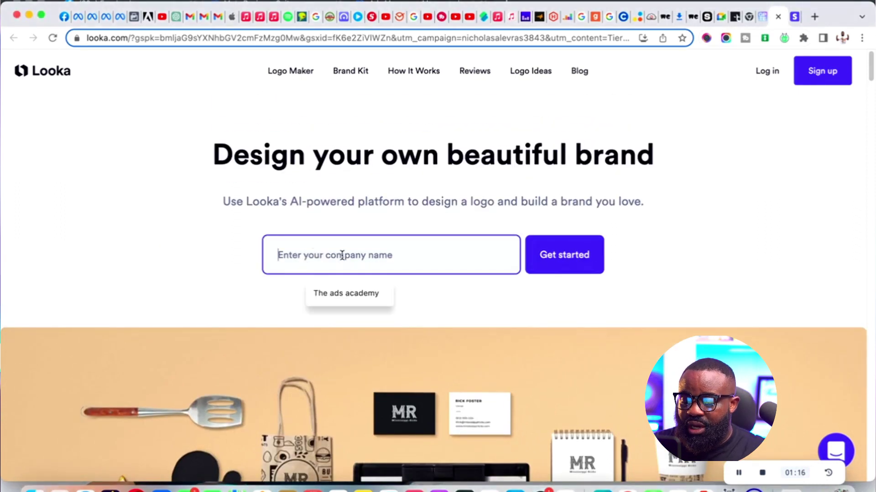
{"action": "type", "text": "Fine Girl"}
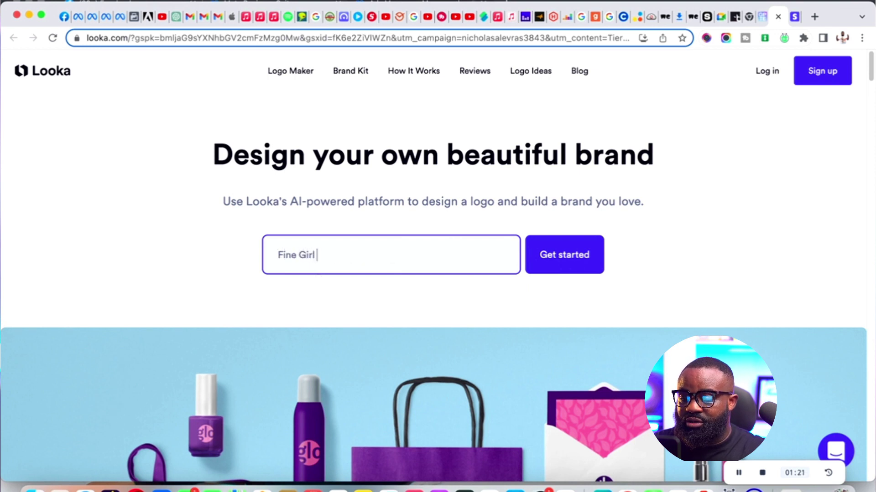
{"action": "type", "text": " Weave"}
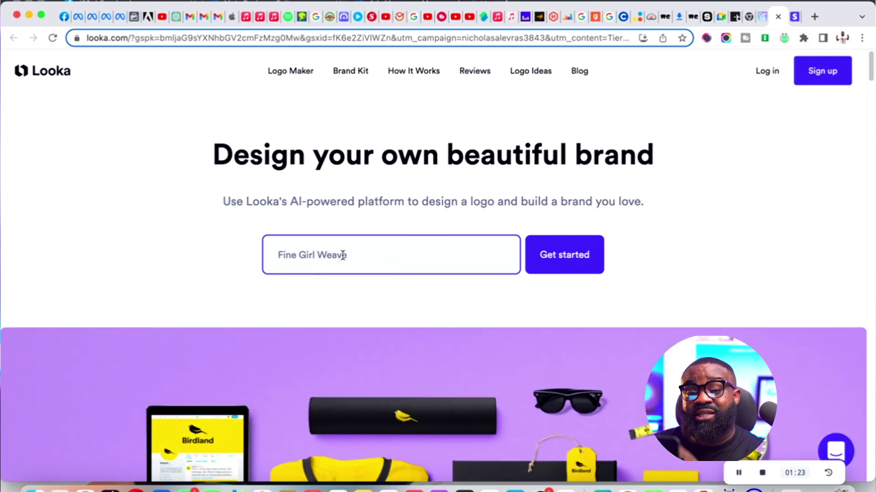
{"action": "left_click", "coordinate": [580, 260]}
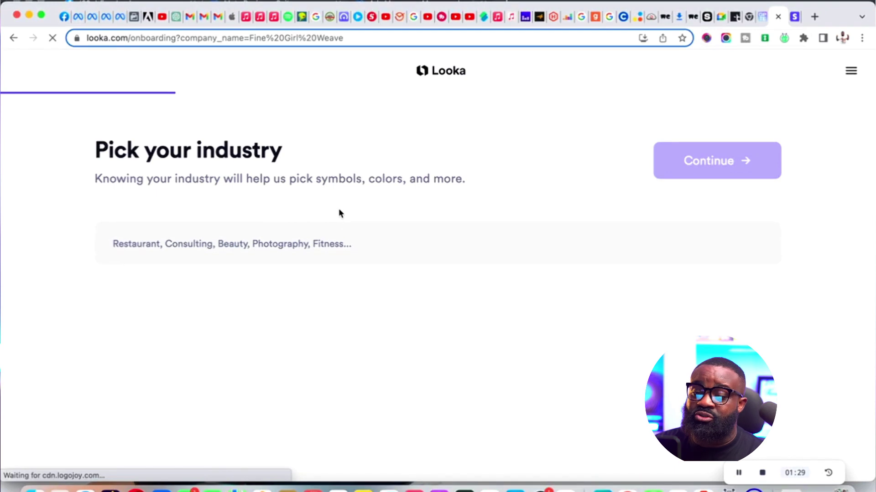
Step: Search 'beauty', set the industry to Hair And Beauty, and continue
{"action": "left_click", "coordinate": [172, 241]}
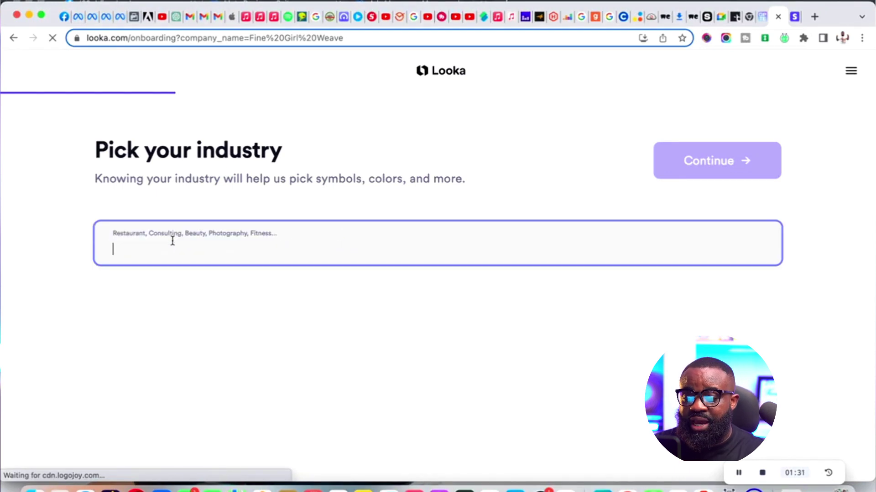
{"action": "type", "text": "beauty"}
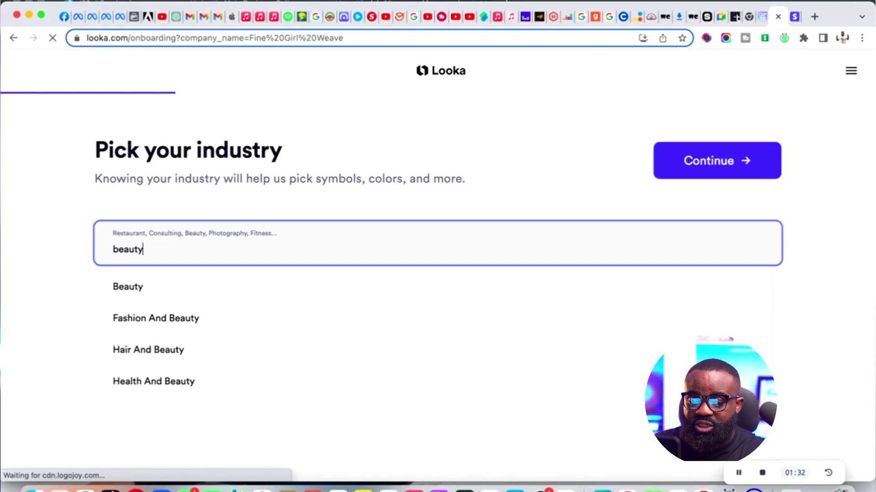
{"action": "left_click", "coordinate": [167, 350]}
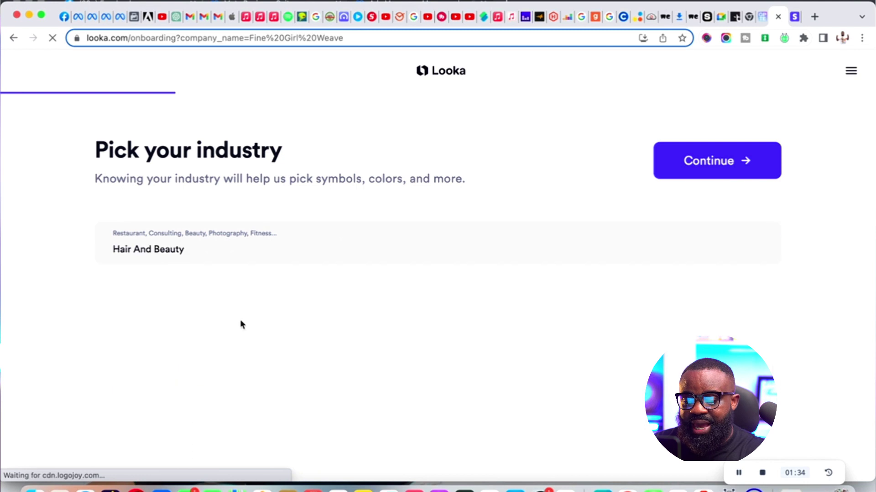
{"action": "left_click", "coordinate": [691, 162]}
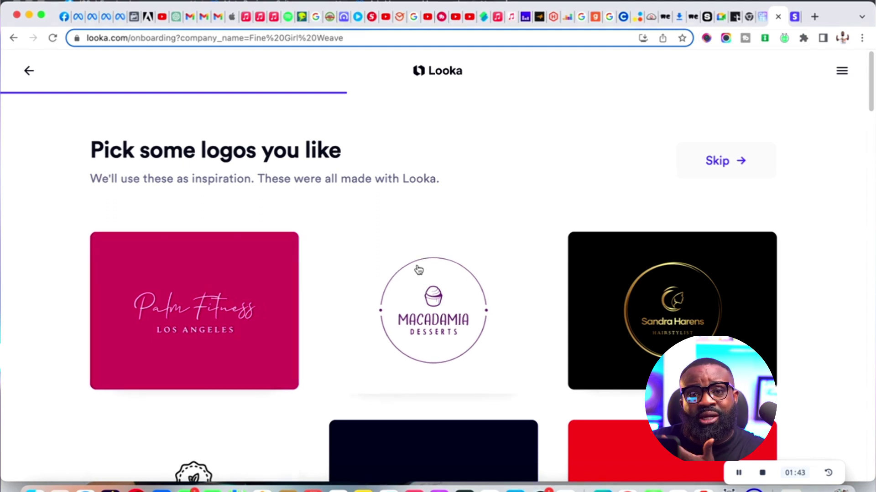
Step: Like the Palm Fitness, Sandra Harens and tappt inspiration logos
{"action": "scroll", "coordinate": [374, 259], "scroll_direction": "down", "scroll_amount": 2}
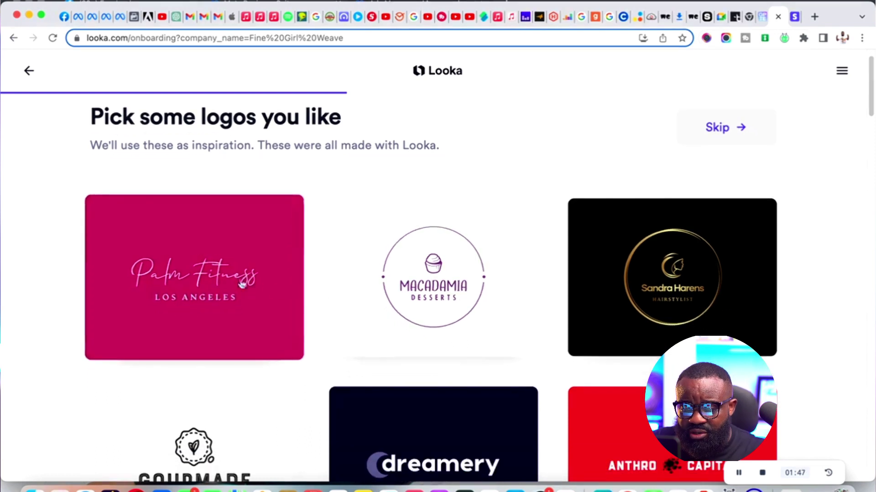
{"action": "left_click", "coordinate": [283, 287]}
{"action": "left_click", "coordinate": [589, 269]}
{"action": "scroll", "coordinate": [552, 265], "scroll_direction": "down", "scroll_amount": 10}
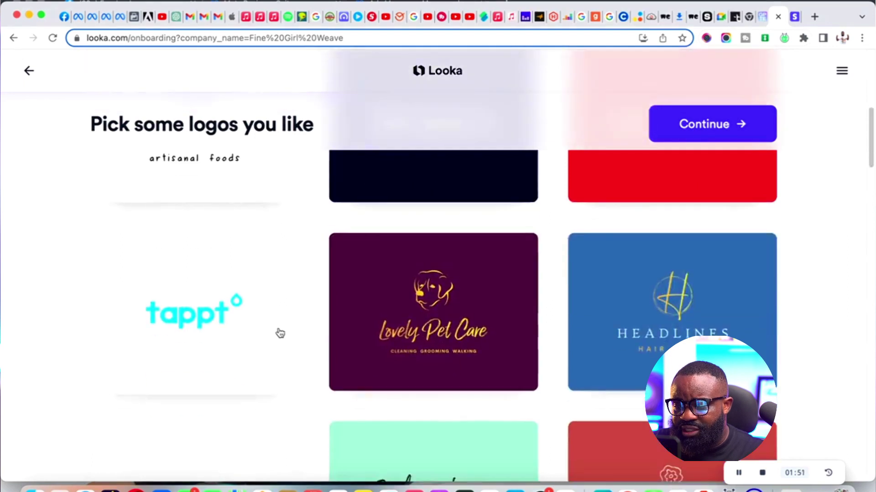
{"action": "scroll", "coordinate": [246, 297], "scroll_direction": "down", "scroll_amount": 5}
{"action": "left_click", "coordinate": [205, 251]}
Step: Also like the Hansom Horses, Wood Bully, Lashes by Georgia and Caroma logos
{"action": "scroll", "coordinate": [420, 353], "scroll_direction": "down", "scroll_amount": 10}
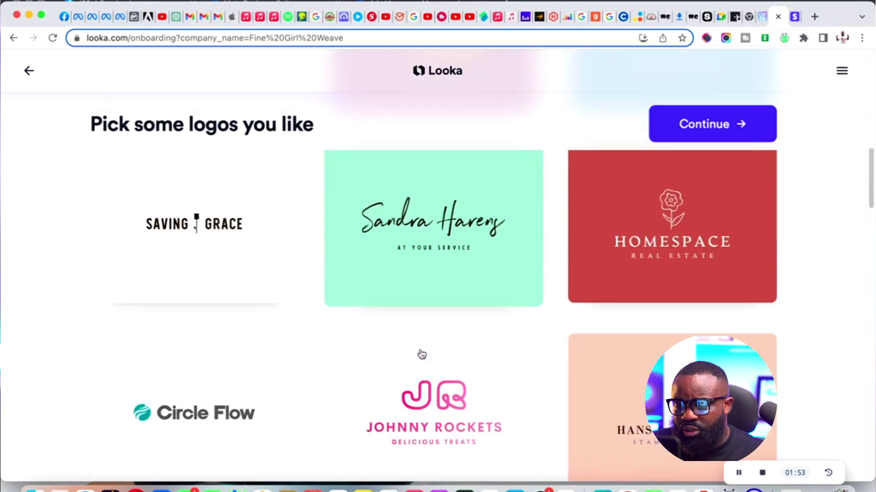
{"action": "left_click", "coordinate": [643, 387]}
{"action": "scroll", "coordinate": [336, 324], "scroll_direction": "down", "scroll_amount": 15}
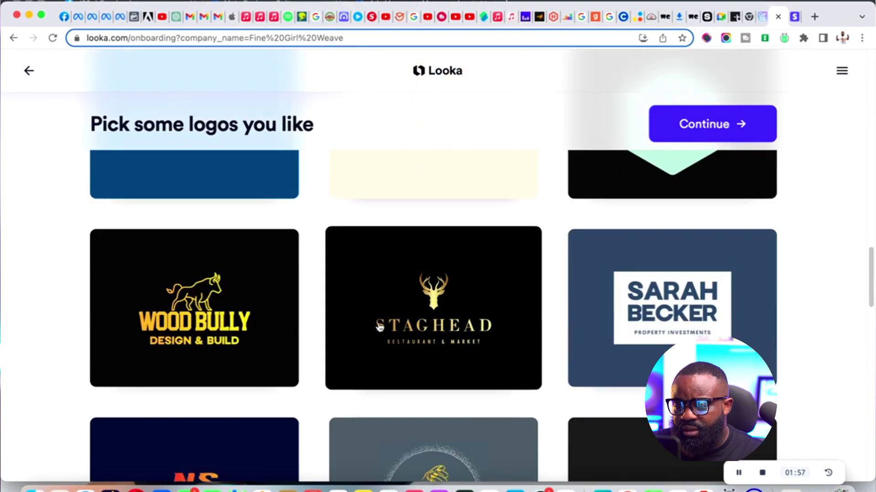
{"action": "left_click", "coordinate": [275, 313]}
{"action": "scroll", "coordinate": [279, 316], "scroll_direction": "down", "scroll_amount": 7}
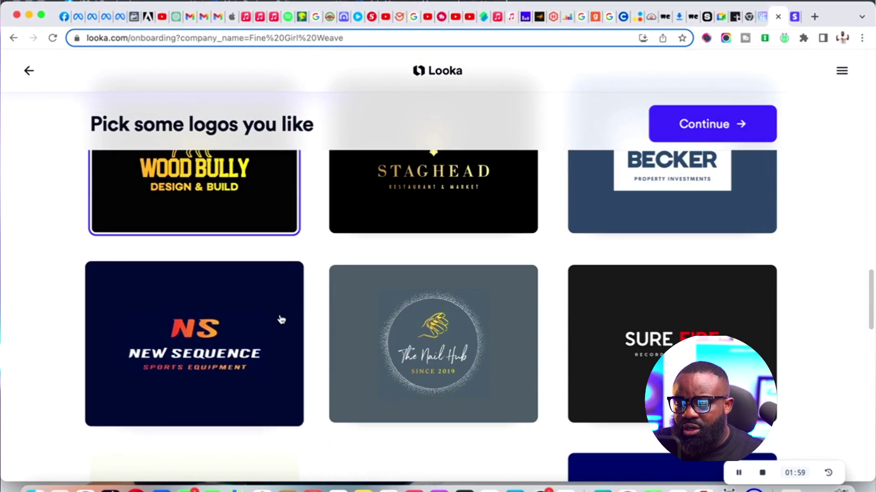
{"action": "scroll", "coordinate": [279, 317], "scroll_direction": "down", "scroll_amount": 11}
{"action": "scroll", "coordinate": [297, 305], "scroll_direction": "down", "scroll_amount": 5}
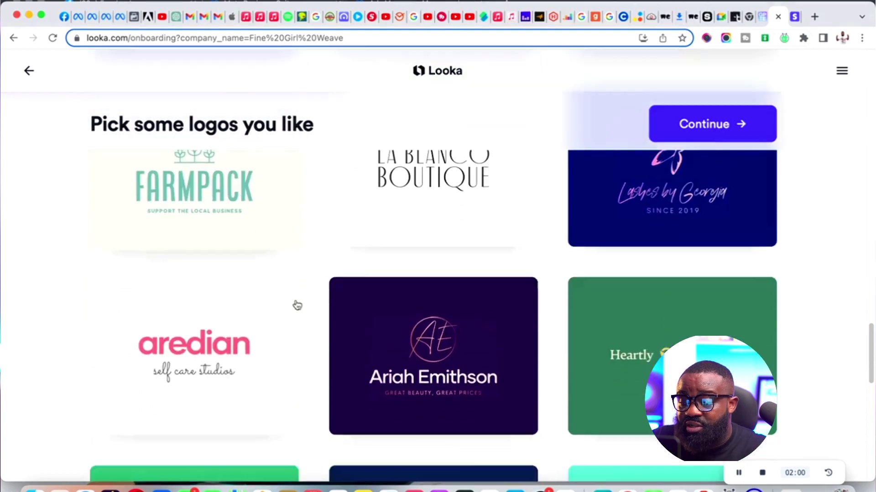
{"action": "left_click", "coordinate": [622, 248]}
{"action": "scroll", "coordinate": [268, 332], "scroll_direction": "down", "scroll_amount": 9}
{"action": "scroll", "coordinate": [293, 342], "scroll_direction": "down", "scroll_amount": 20}
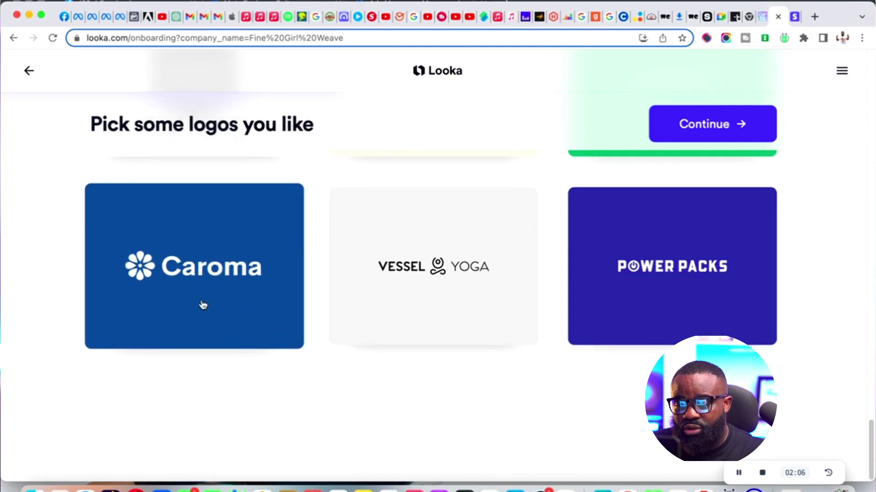
{"action": "left_click", "coordinate": [174, 298]}
Step: Confirm the liked logos, choose Purple and Red as logo colours, and continue
{"action": "left_click", "coordinate": [697, 131]}
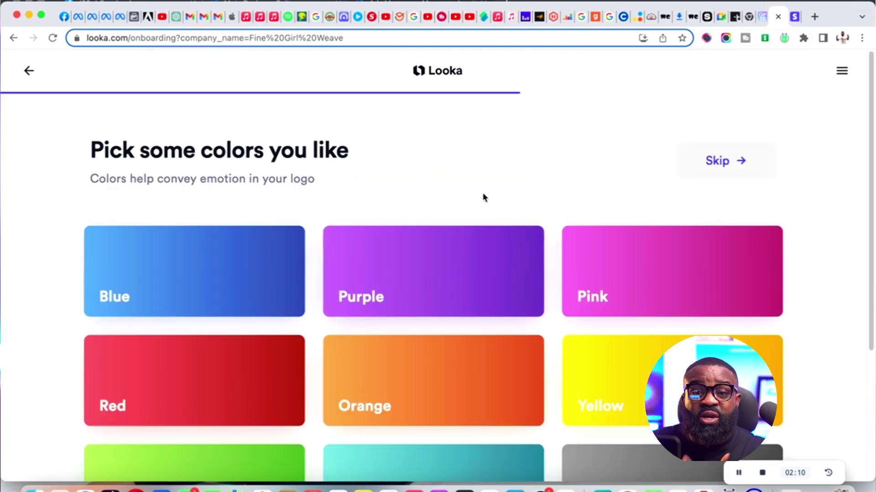
{"action": "left_click", "coordinate": [417, 262]}
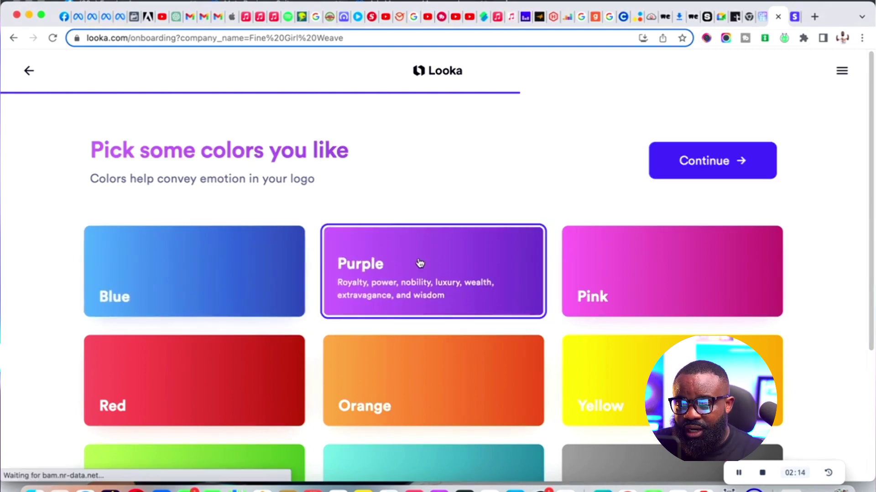
{"action": "left_click", "coordinate": [271, 367]}
{"action": "scroll", "coordinate": [436, 238], "scroll_direction": "down", "scroll_amount": 3}
{"action": "left_click", "coordinate": [699, 140]}
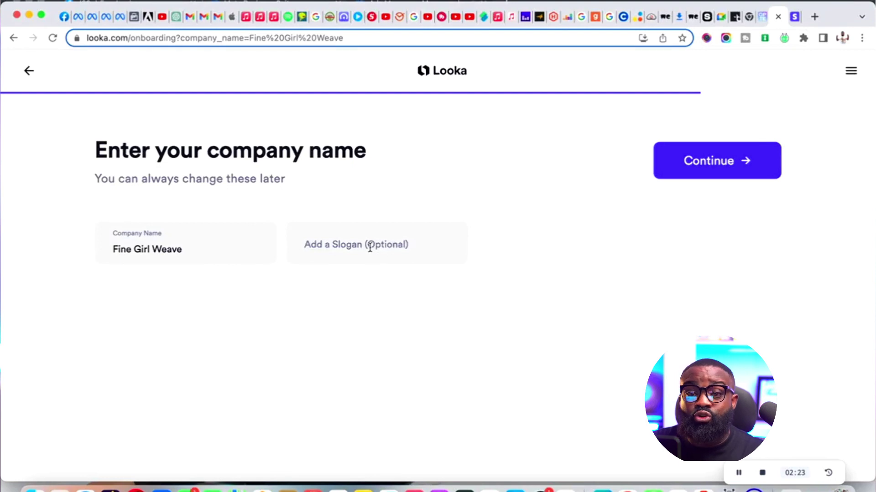
Step: Add a slogan, remove the word 'Weaves' to shorten it, and continue
{"action": "left_click", "coordinate": [355, 244]}
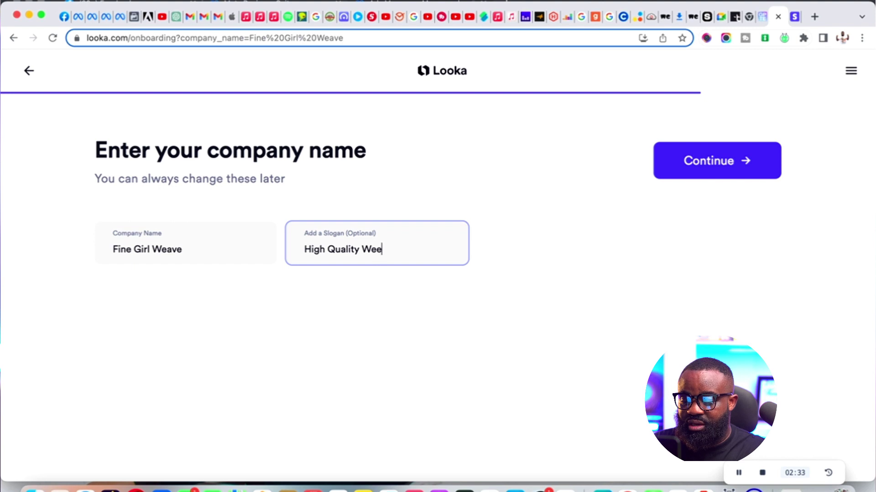
{"action": "type", "text": "ves"}
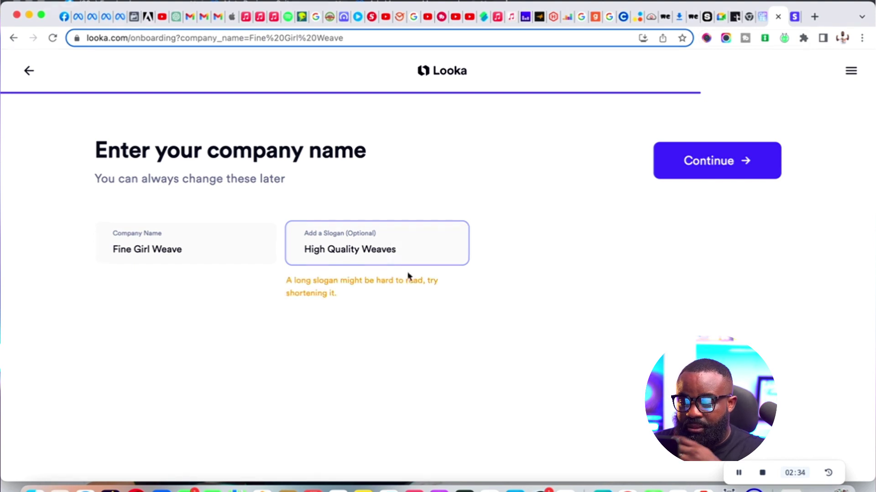
{"action": "double_click", "coordinate": [403, 253]}
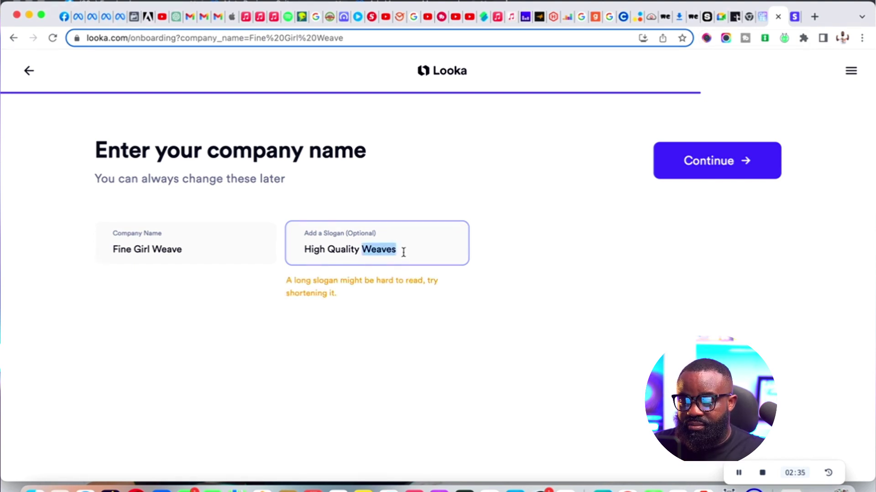
{"action": "key", "text": "BackSpace"}
{"action": "key", "text": "BackSpace"}
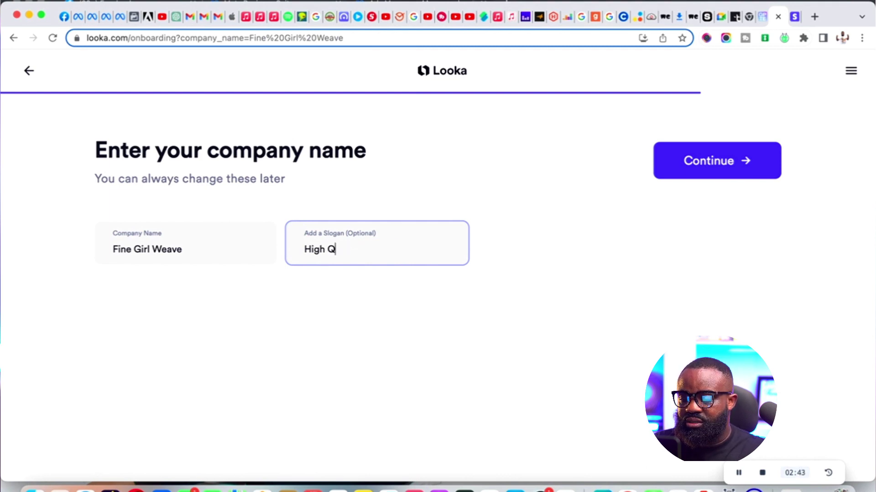
{"action": "left_click", "coordinate": [738, 177]}
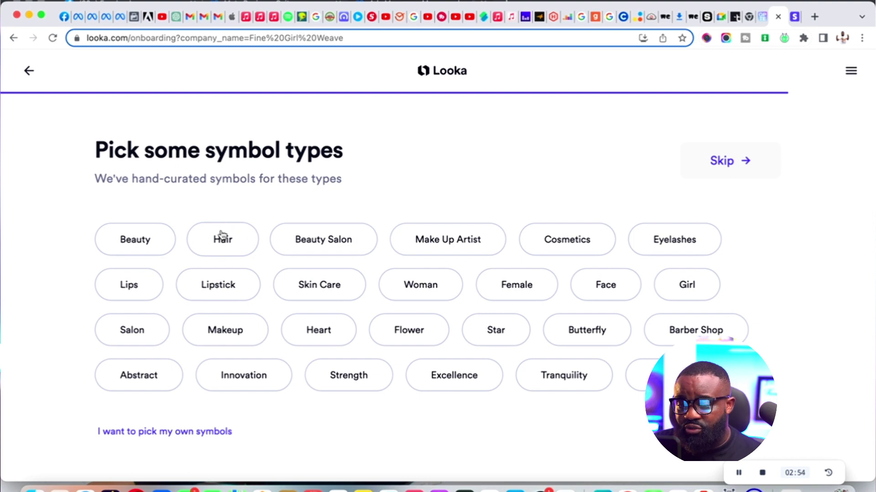
Step: Select Hair, Beauty Salon, Woman, Female, Face, Girl and Salon symbol types and generate logos
{"action": "left_click", "coordinate": [244, 252]}
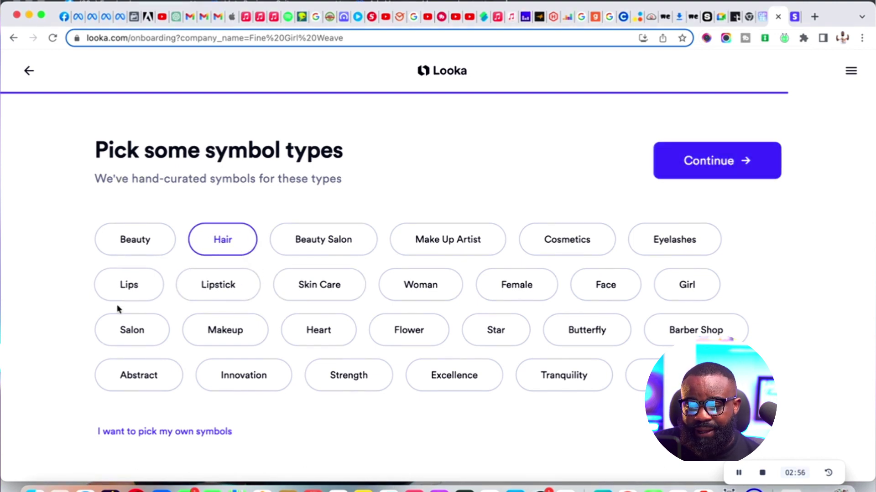
{"action": "left_click", "coordinate": [357, 249]}
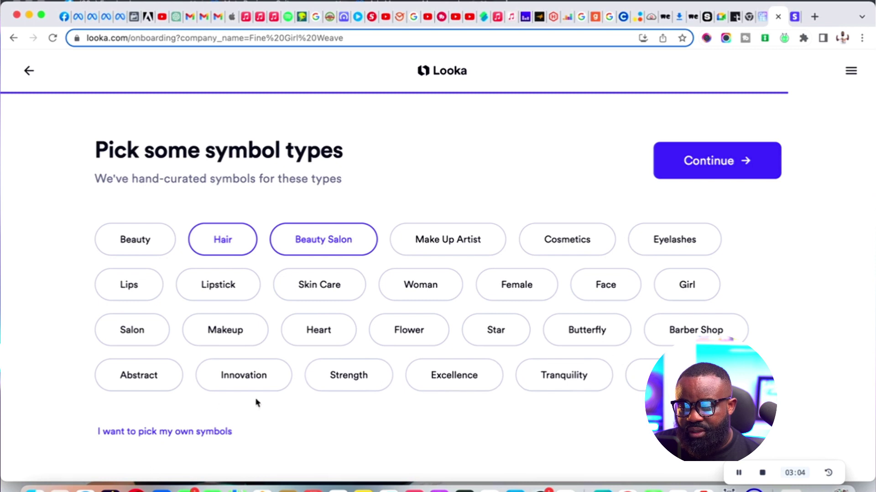
{"action": "left_click", "coordinate": [418, 279]}
{"action": "left_click", "coordinate": [525, 287]}
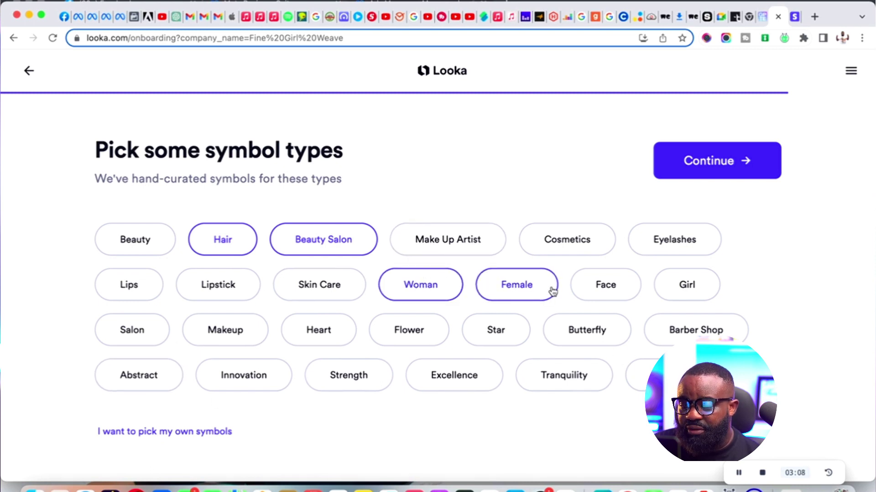
{"action": "left_click", "coordinate": [578, 287]}
{"action": "left_click", "coordinate": [666, 289]}
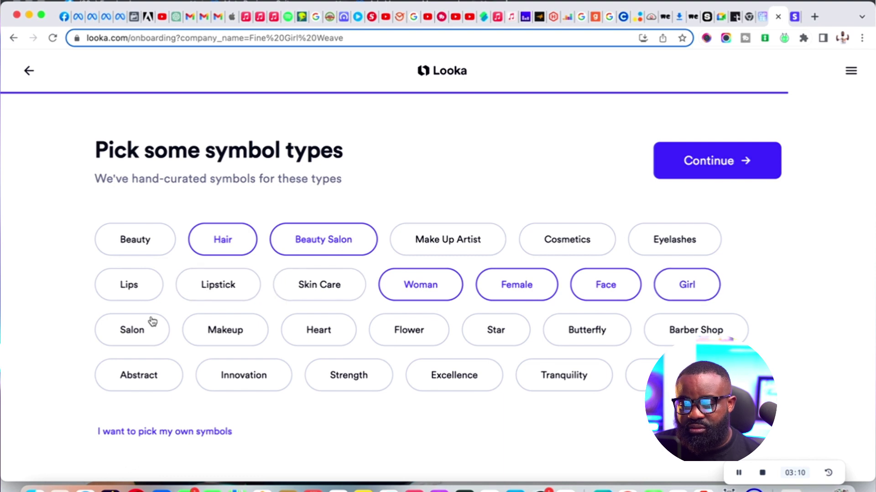
{"action": "left_click", "coordinate": [156, 335]}
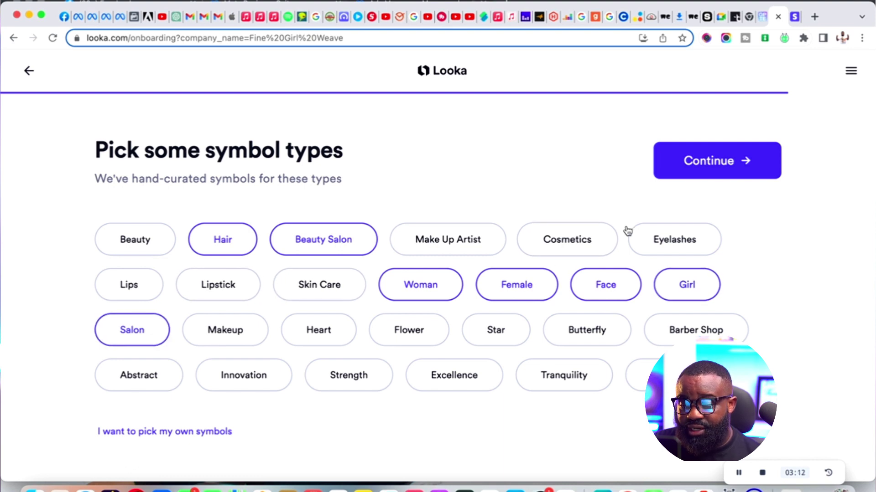
{"action": "left_click", "coordinate": [662, 177]}
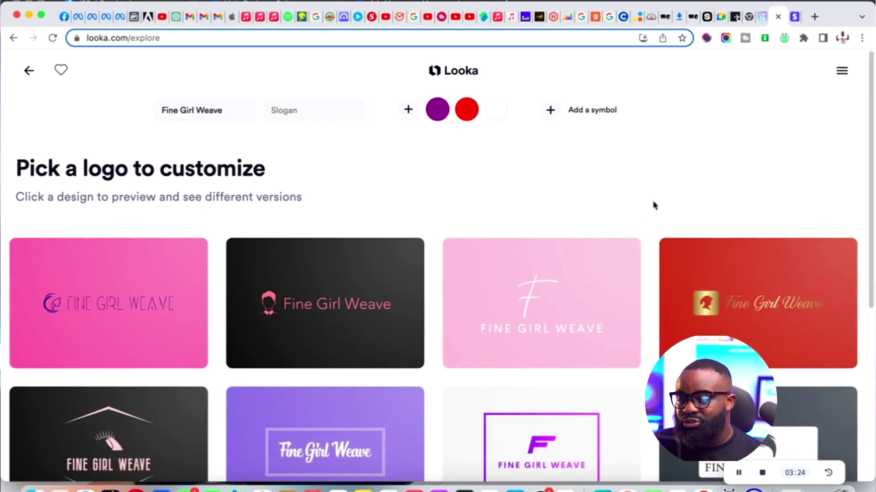
Step: Scroll to the end of the logo grid and generate more logo designs
{"action": "scroll", "coordinate": [651, 203], "scroll_direction": "down", "scroll_amount": 5}
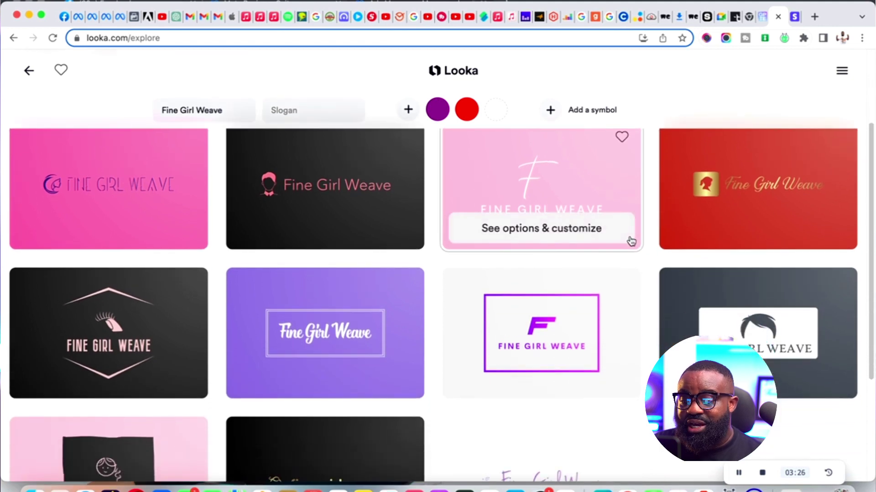
{"action": "scroll", "coordinate": [643, 365], "scroll_direction": "down", "scroll_amount": 4}
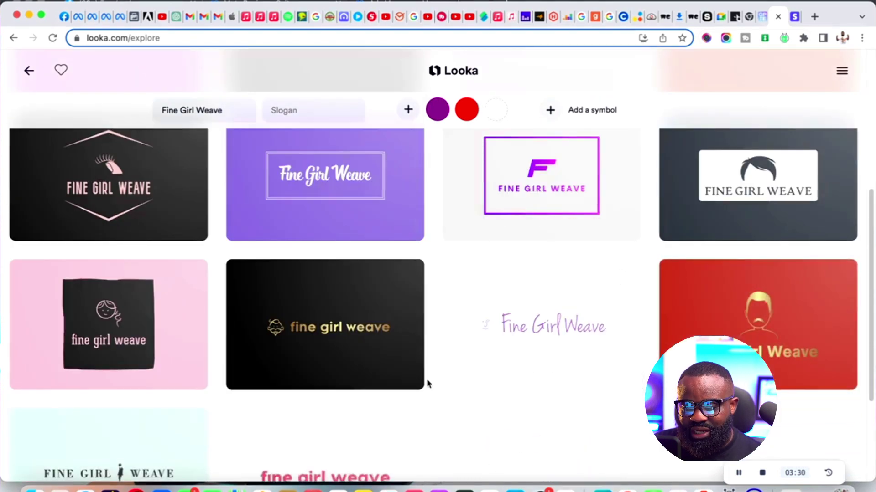
{"action": "scroll", "coordinate": [427, 382], "scroll_direction": "down", "scroll_amount": 3}
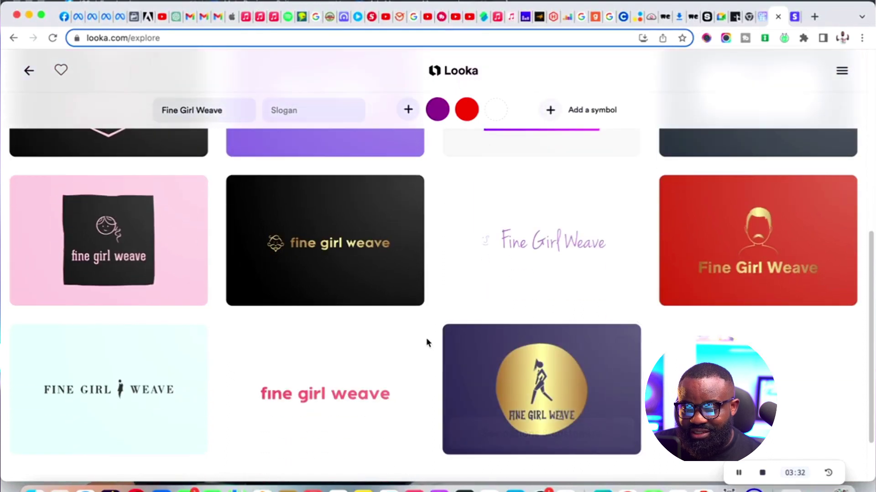
{"action": "scroll", "coordinate": [410, 324], "scroll_direction": "down", "scroll_amount": 3}
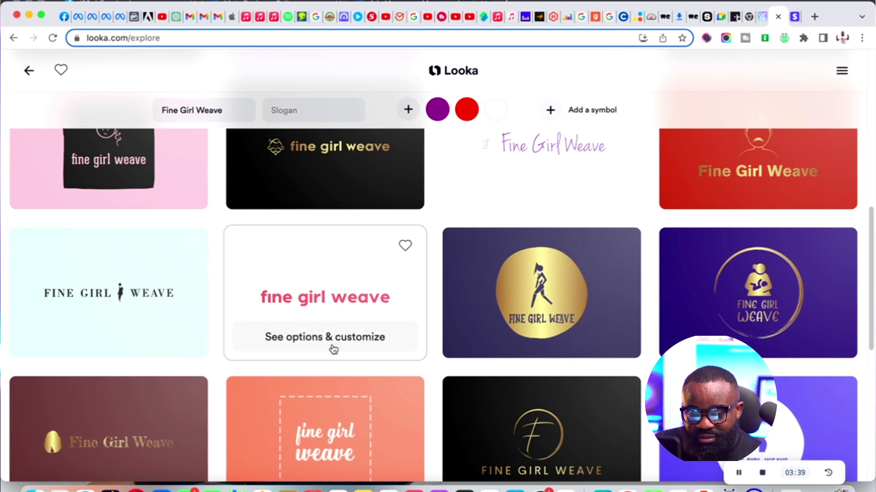
{"action": "scroll", "coordinate": [648, 292], "scroll_direction": "down", "scroll_amount": 2}
{"action": "scroll", "coordinate": [747, 343], "scroll_direction": "down", "scroll_amount": 3}
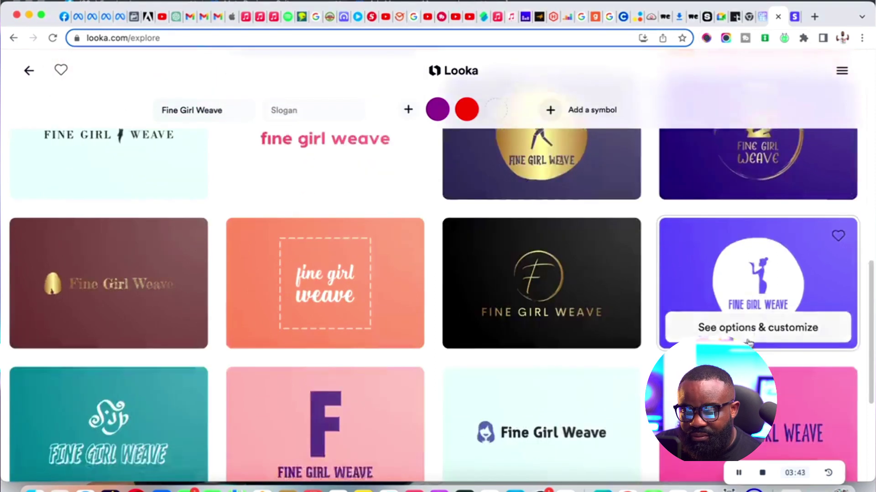
{"action": "scroll", "coordinate": [753, 365], "scroll_direction": "down", "scroll_amount": 1}
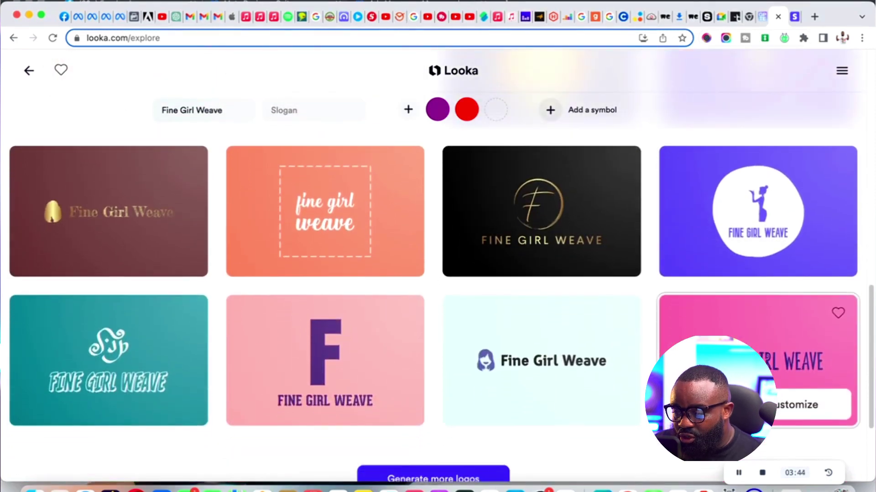
{"action": "scroll", "coordinate": [531, 376], "scroll_direction": "down", "scroll_amount": 3}
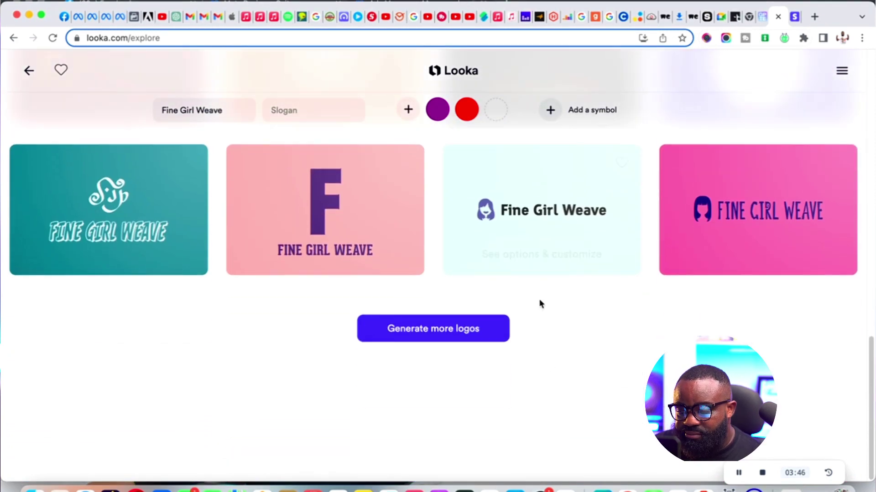
{"action": "left_click", "coordinate": [474, 365]}
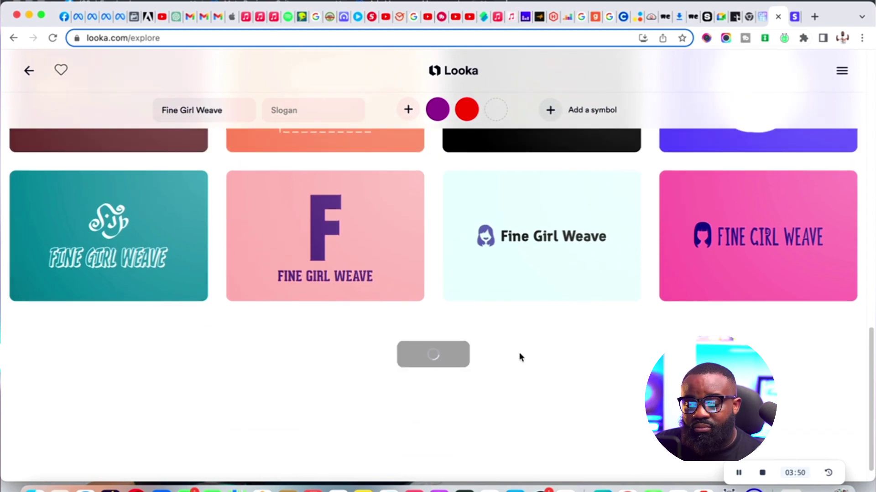
Step: Open the light Fine Girl Weave logo with the woman symbol for customizing
{"action": "scroll", "coordinate": [494, 331], "scroll_direction": "down", "scroll_amount": 5}
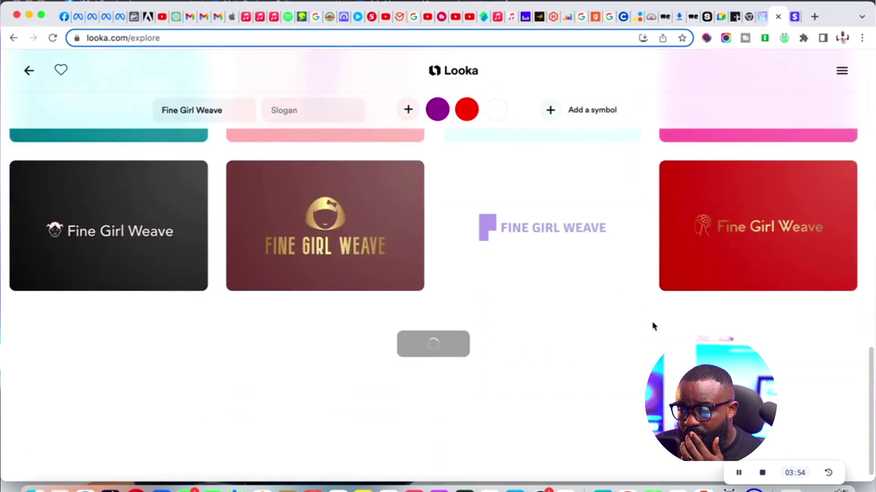
{"action": "scroll", "coordinate": [593, 314], "scroll_direction": "down", "scroll_amount": 1}
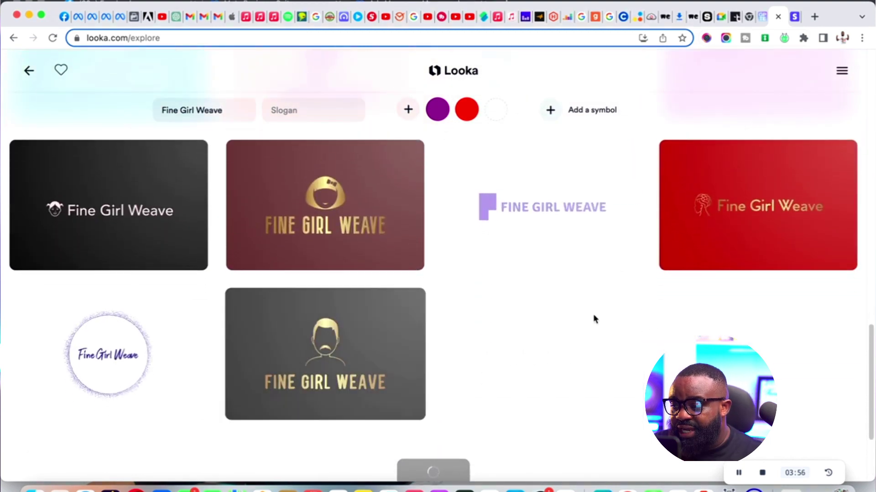
{"action": "scroll", "coordinate": [589, 313], "scroll_direction": "down", "scroll_amount": 3}
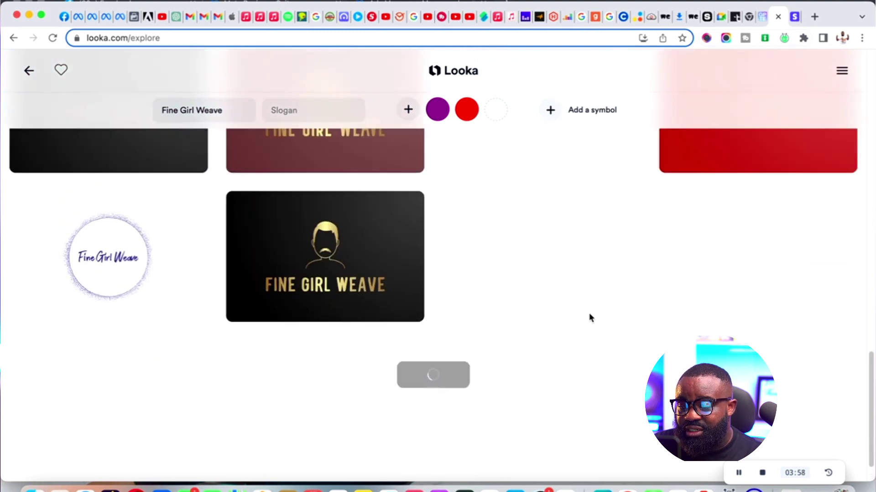
{"action": "scroll", "coordinate": [589, 318], "scroll_direction": "up", "scroll_amount": 5}
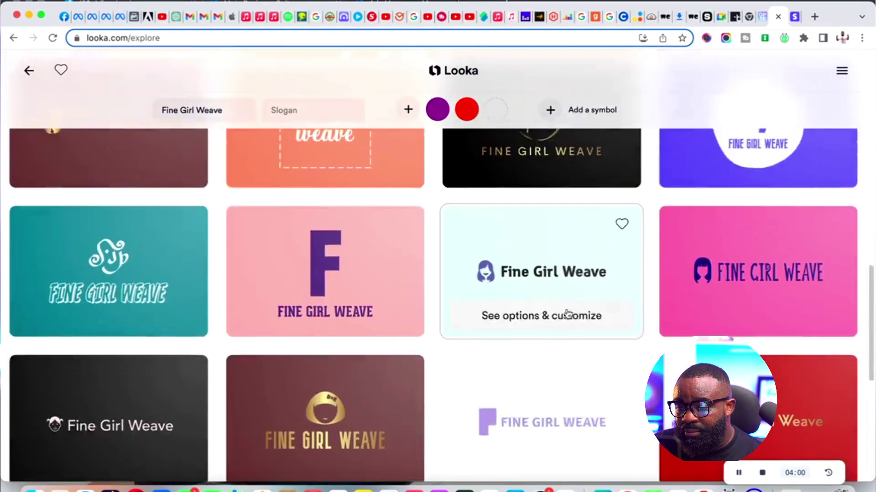
{"action": "scroll", "coordinate": [566, 314], "scroll_direction": "up", "scroll_amount": 1}
{"action": "scroll", "coordinate": [543, 329], "scroll_direction": "up", "scroll_amount": 1}
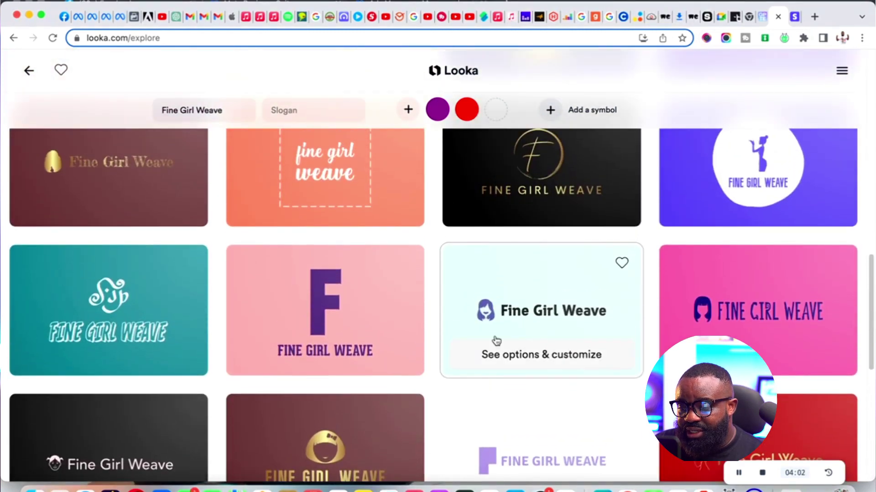
{"action": "left_click", "coordinate": [353, 319]}
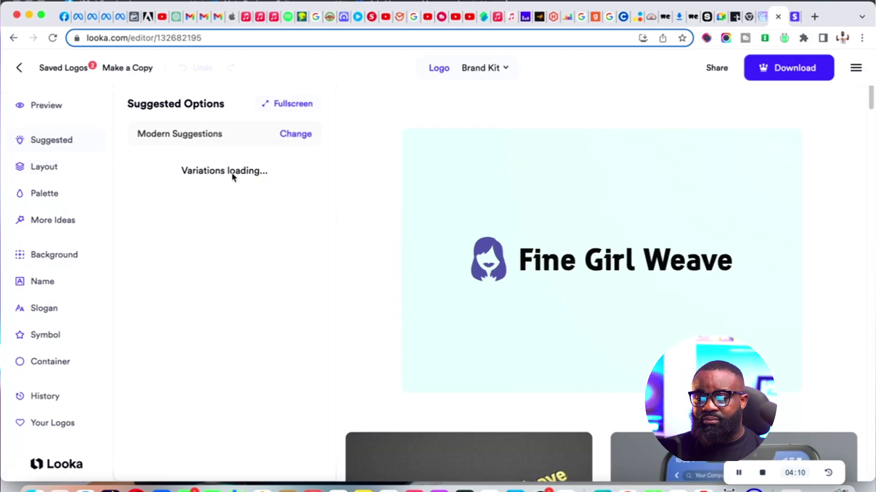
Step: Use the layout with the woman symbol above the stacked FINE GIRL WEAVE name, then select the symbol
{"action": "left_click", "coordinate": [50, 173]}
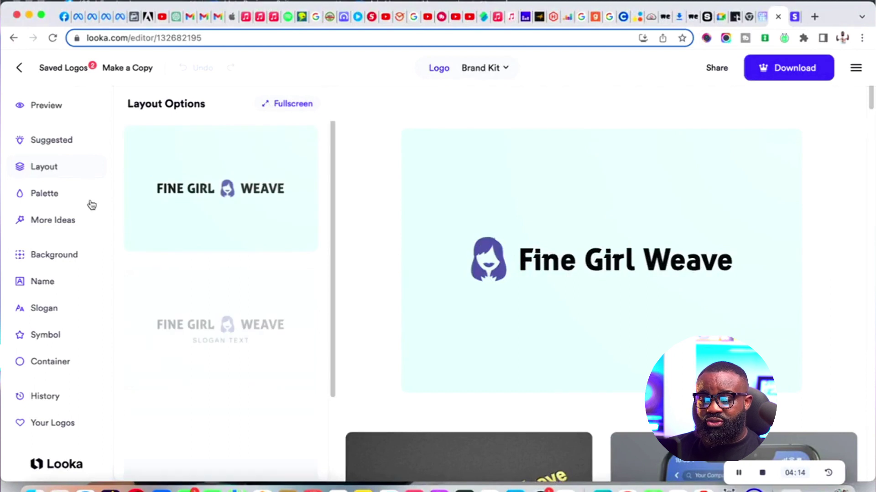
{"action": "scroll", "coordinate": [269, 301], "scroll_direction": "down", "scroll_amount": 1}
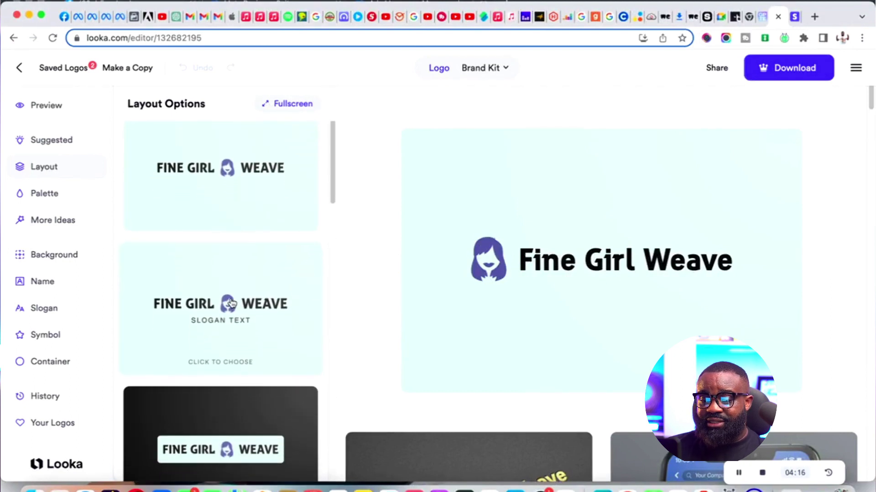
{"action": "left_click", "coordinate": [215, 302]}
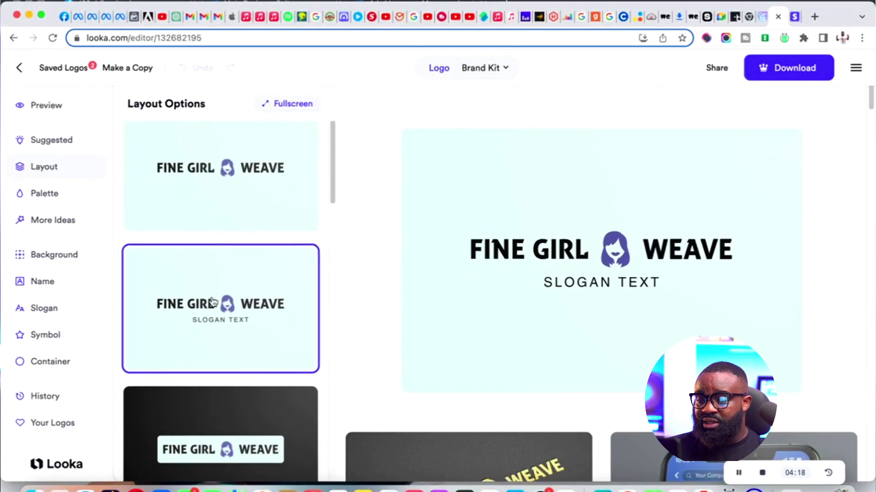
{"action": "scroll", "coordinate": [212, 302], "scroll_direction": "down", "scroll_amount": 5}
{"action": "scroll", "coordinate": [261, 347], "scroll_direction": "down", "scroll_amount": 5}
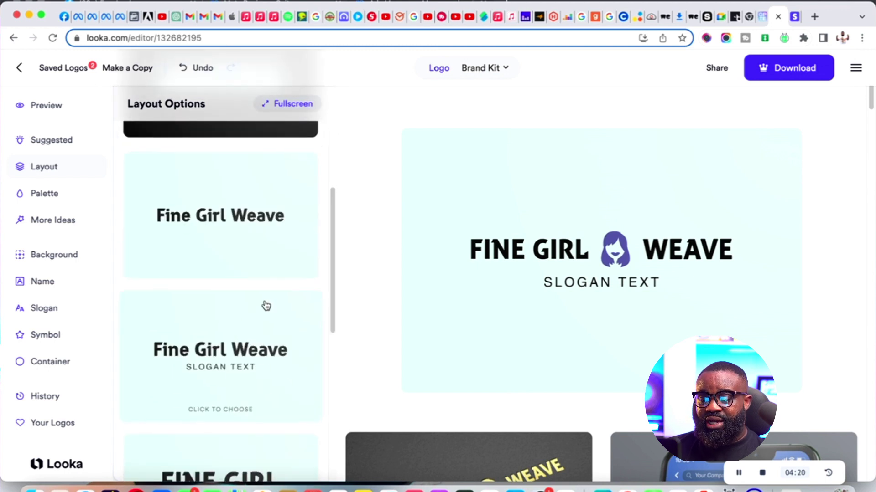
{"action": "scroll", "coordinate": [269, 302], "scroll_direction": "down", "scroll_amount": 6}
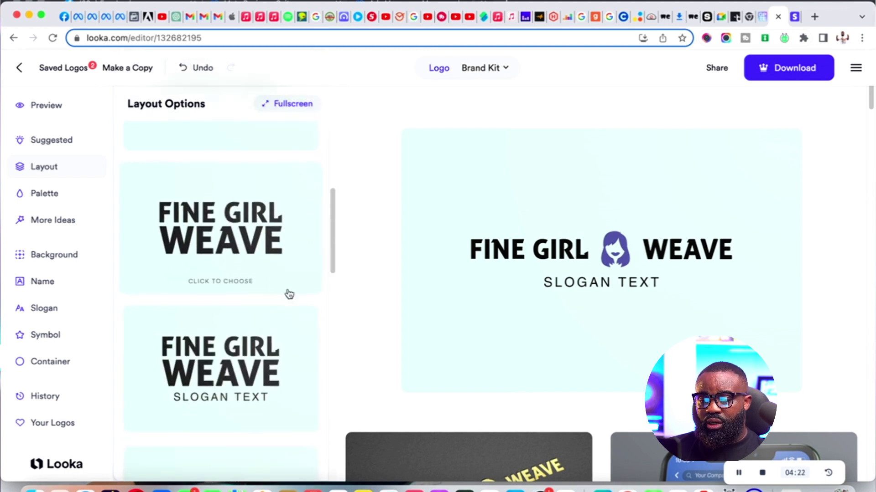
{"action": "scroll", "coordinate": [280, 296], "scroll_direction": "down", "scroll_amount": 6}
{"action": "left_click", "coordinate": [213, 375]}
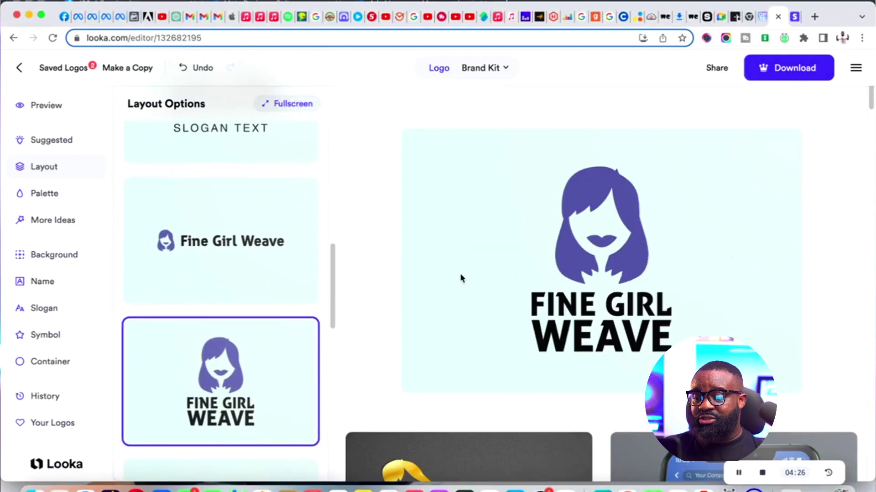
{"action": "left_click", "coordinate": [606, 204]}
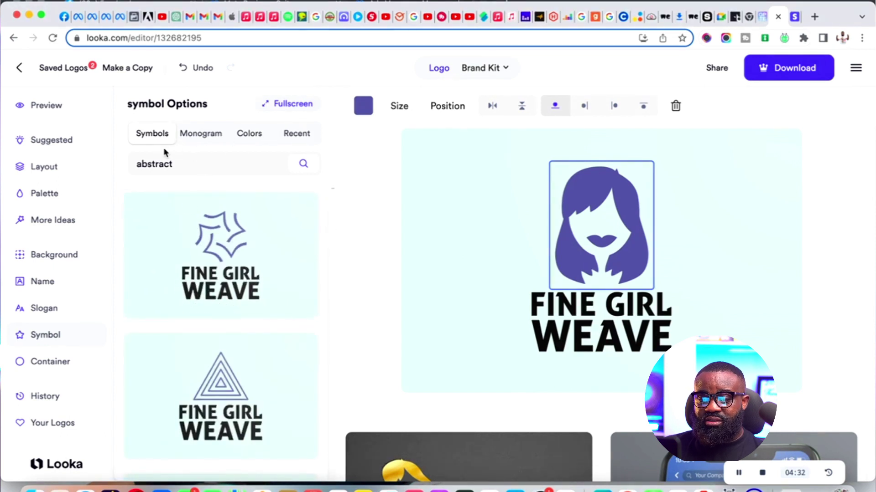
Step: Search symbols for 'girl', filter by the Hair tag, and apply the long-hair woman
{"action": "left_click", "coordinate": [261, 167]}
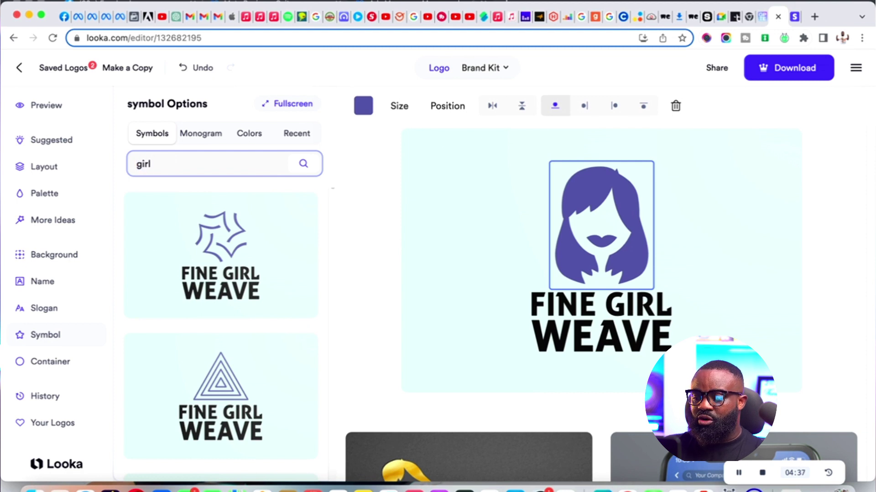
{"action": "type", "text": "girl"}
{"action": "key", "text": "Return"}
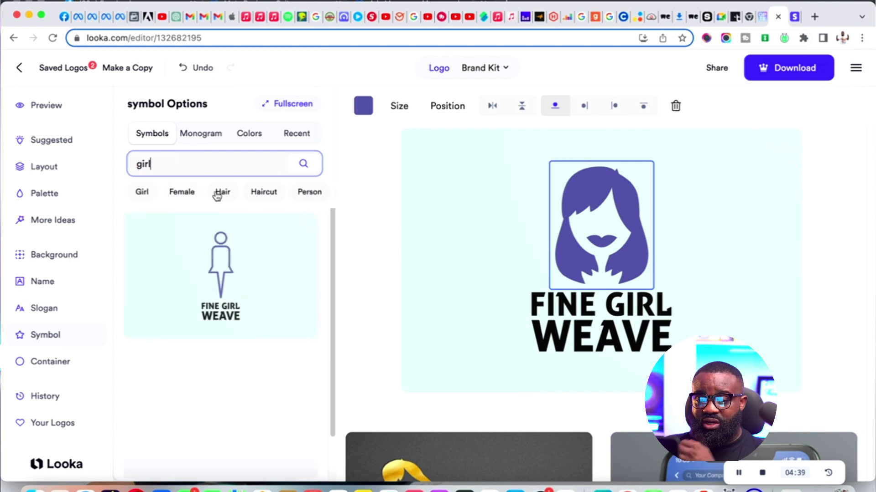
{"action": "left_click", "coordinate": [221, 193]}
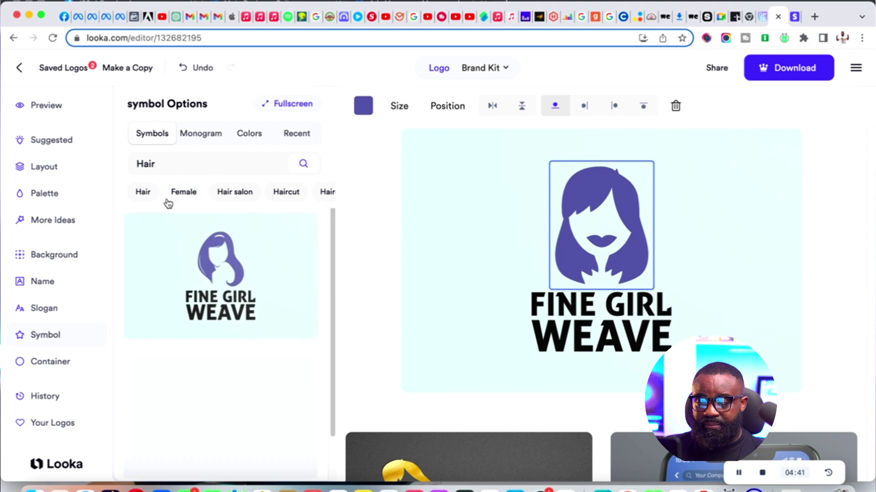
{"action": "left_click", "coordinate": [218, 271]}
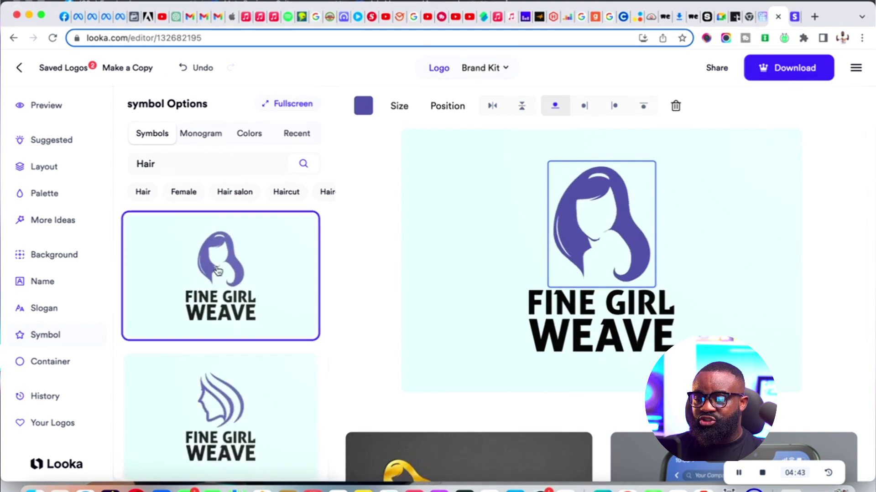
Step: Replace it with the curly, wavy-haired woman silhouette from further down the results
{"action": "scroll", "coordinate": [299, 332], "scroll_direction": "down", "scroll_amount": 5}
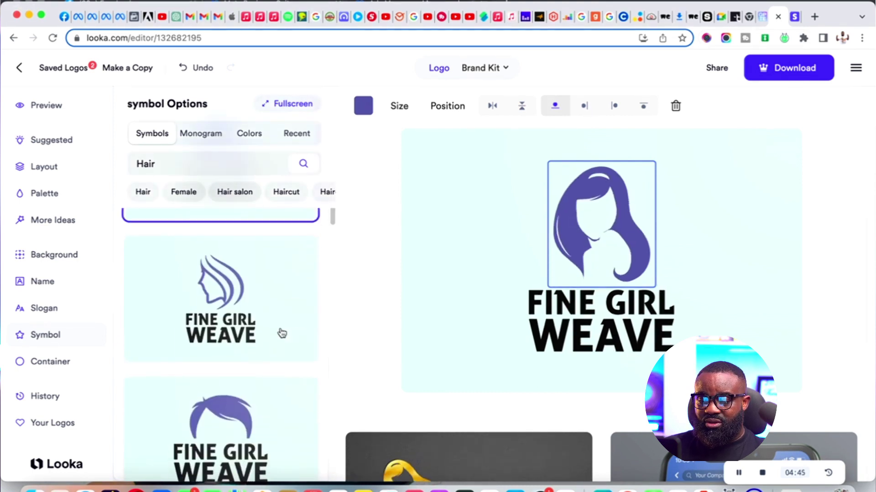
{"action": "scroll", "coordinate": [277, 332], "scroll_direction": "down", "scroll_amount": 8}
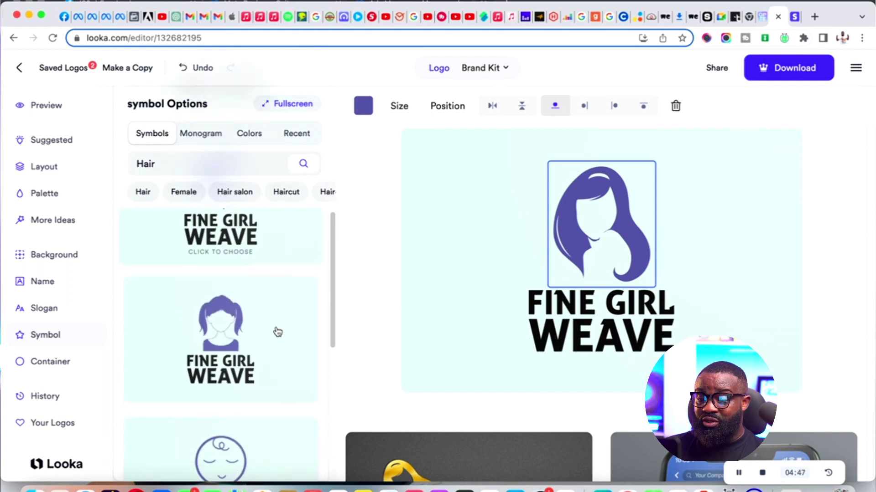
{"action": "scroll", "coordinate": [278, 332], "scroll_direction": "down", "scroll_amount": 10}
{"action": "scroll", "coordinate": [276, 331], "scroll_direction": "down", "scroll_amount": 3}
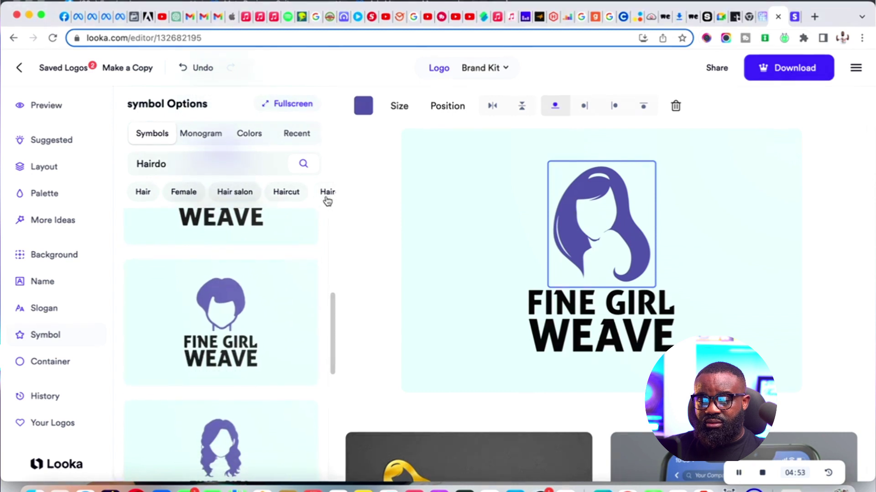
{"action": "scroll", "coordinate": [219, 319], "scroll_direction": "down", "scroll_amount": 5}
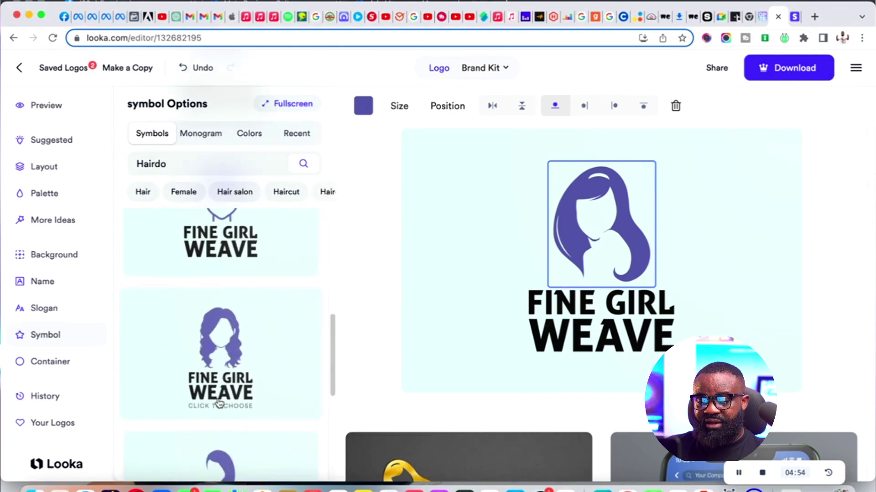
{"action": "left_click", "coordinate": [216, 338]}
{"action": "left_click", "coordinate": [219, 345]}
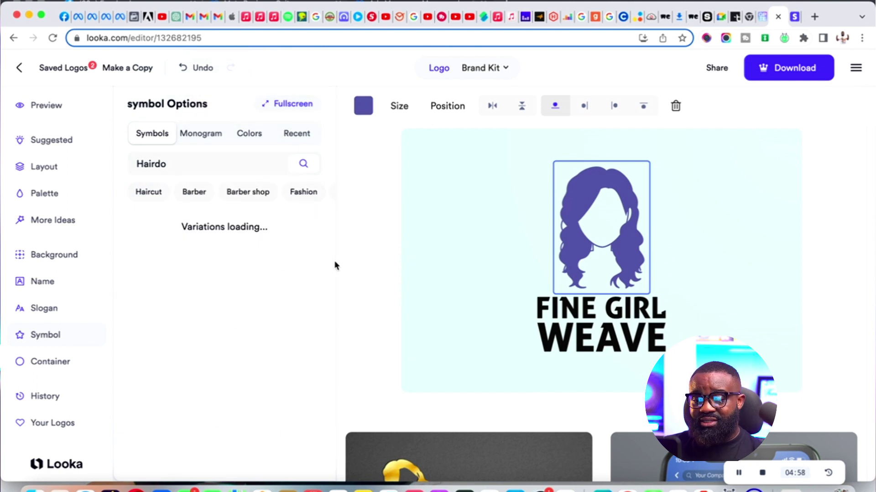
Step: Apply the suggested purple design with the coral hair symbol and white text
{"action": "left_click", "coordinate": [348, 305]}
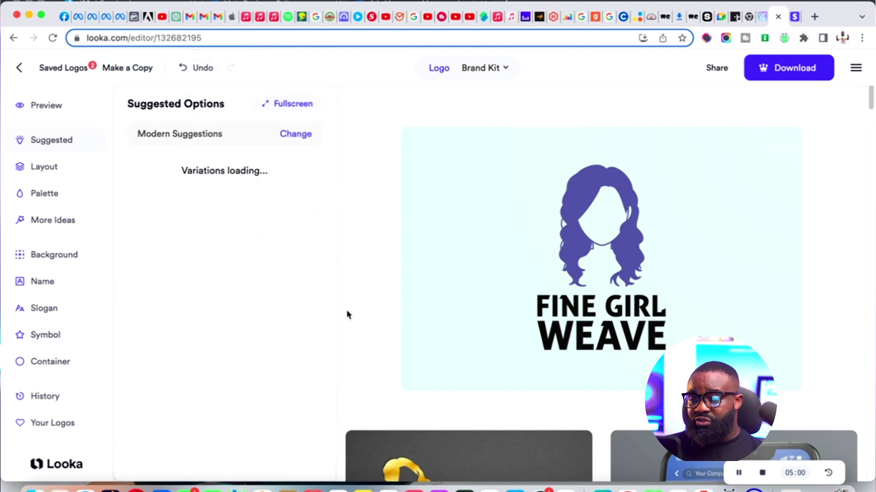
{"action": "scroll", "coordinate": [346, 310], "scroll_direction": "down", "scroll_amount": 5}
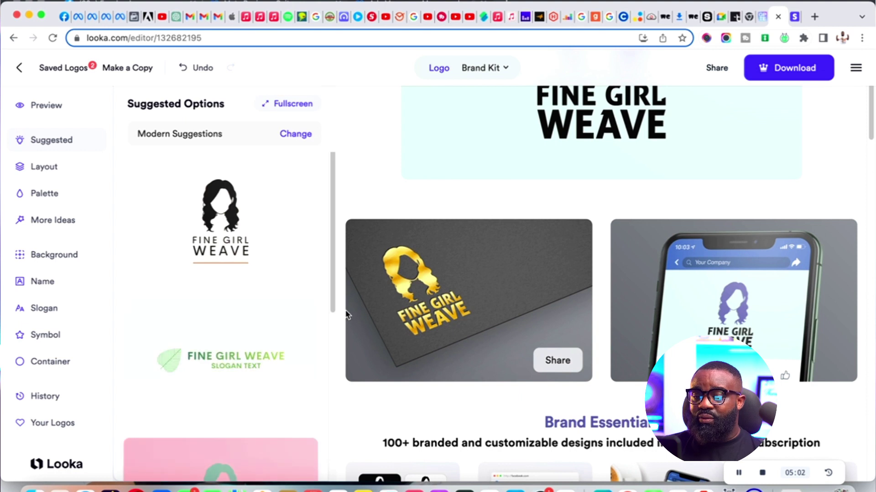
{"action": "scroll", "coordinate": [348, 315], "scroll_direction": "up", "scroll_amount": 1}
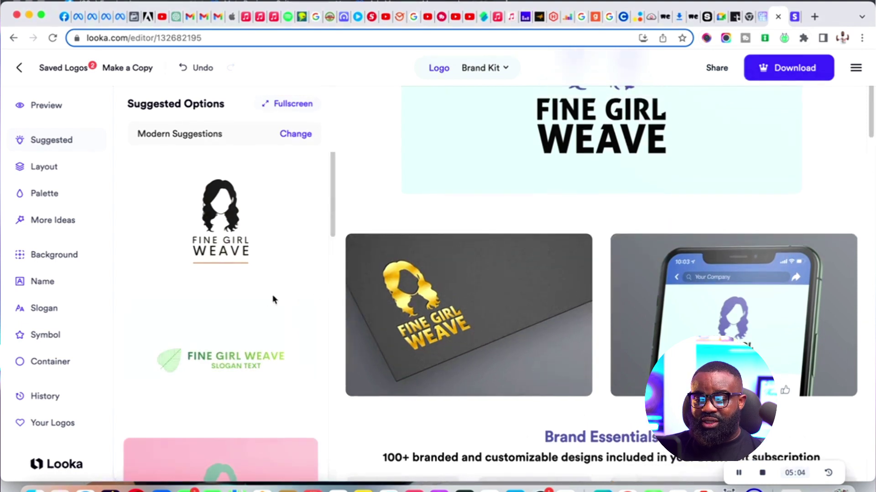
{"action": "scroll", "coordinate": [266, 300], "scroll_direction": "down", "scroll_amount": 2}
{"action": "scroll", "coordinate": [266, 301], "scroll_direction": "down", "scroll_amount": 8}
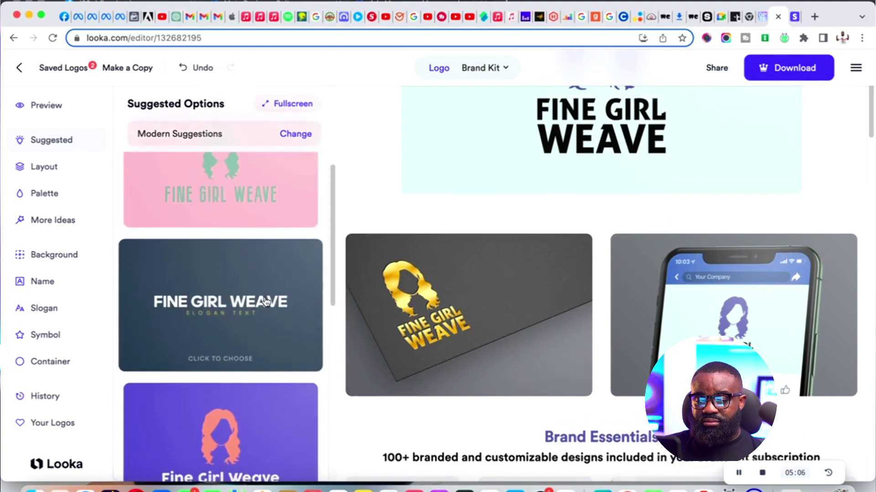
{"action": "scroll", "coordinate": [236, 272], "scroll_direction": "up", "scroll_amount": 3}
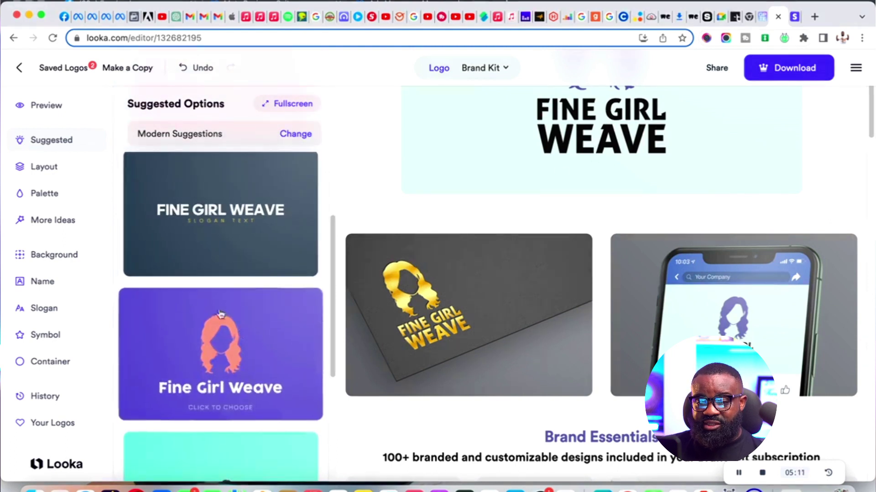
{"action": "left_click", "coordinate": [273, 360]}
Step: Review the logo on the business card and phone mockups and Brand Essentials designs
{"action": "scroll", "coordinate": [409, 206], "scroll_direction": "up", "scroll_amount": 5}
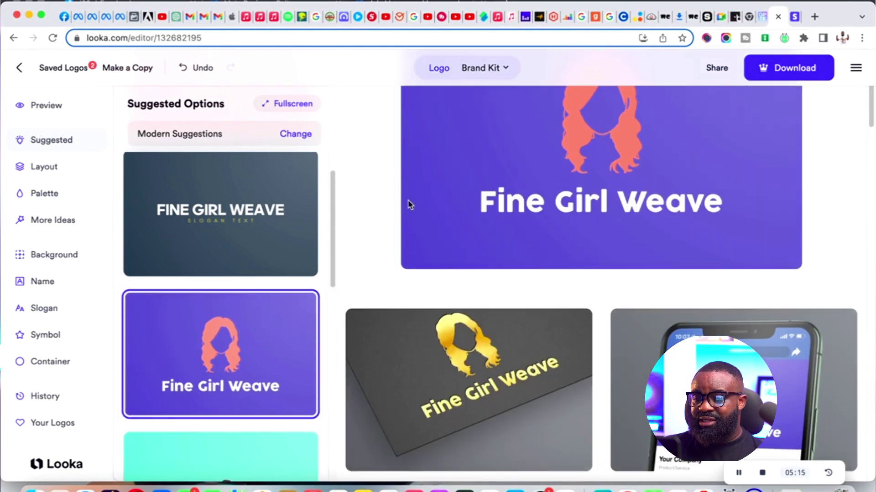
{"action": "scroll", "coordinate": [409, 205], "scroll_direction": "down", "scroll_amount": 4}
{"action": "scroll", "coordinate": [260, 326], "scroll_direction": "down", "scroll_amount": 5}
{"action": "scroll", "coordinate": [260, 325], "scroll_direction": "down", "scroll_amount": 4}
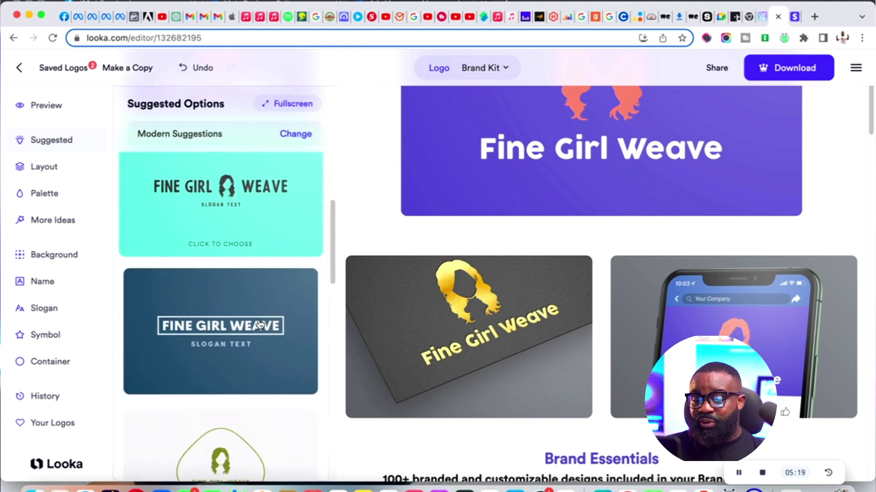
{"action": "scroll", "coordinate": [259, 325], "scroll_direction": "down", "scroll_amount": 4}
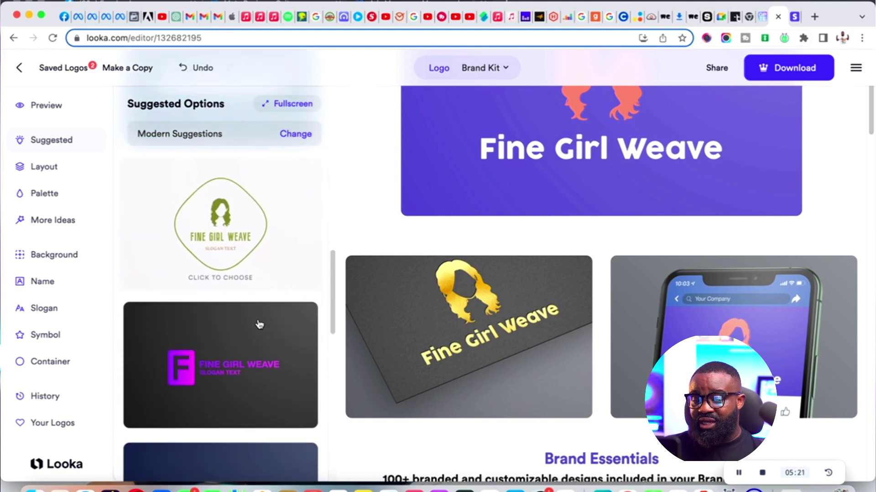
{"action": "scroll", "coordinate": [284, 303], "scroll_direction": "up", "scroll_amount": 3}
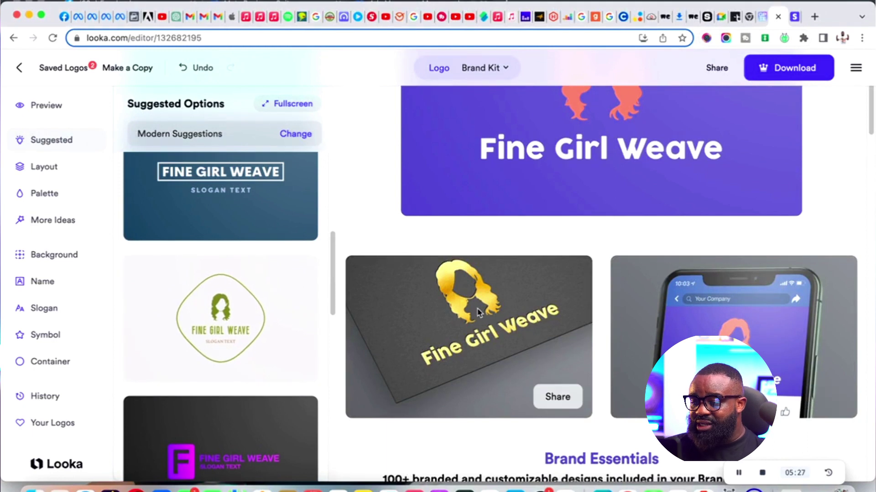
{"action": "scroll", "coordinate": [747, 302], "scroll_direction": "down", "scroll_amount": 3}
{"action": "scroll", "coordinate": [746, 301], "scroll_direction": "down", "scroll_amount": 2}
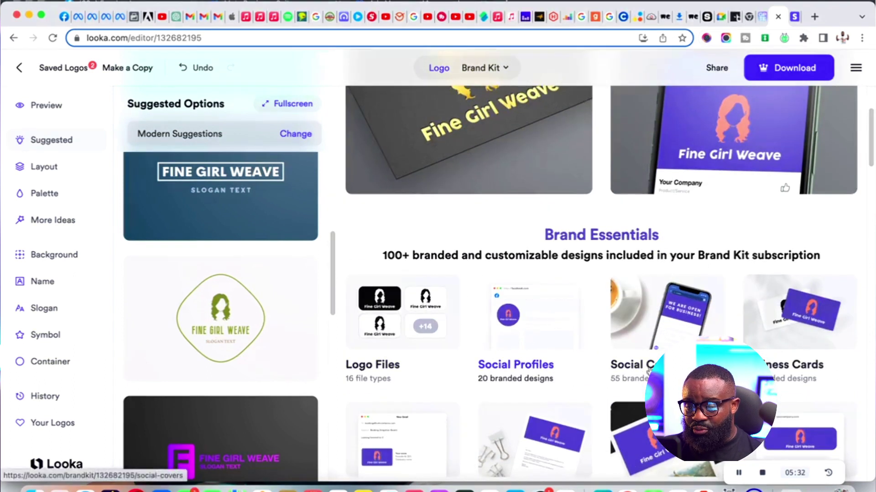
Step: Scroll through the Brand Essentials previews, then open the Download offer for the purple logo
{"action": "scroll", "coordinate": [811, 336], "scroll_direction": "down", "scroll_amount": 1}
{"action": "scroll", "coordinate": [526, 365], "scroll_direction": "down", "scroll_amount": 5}
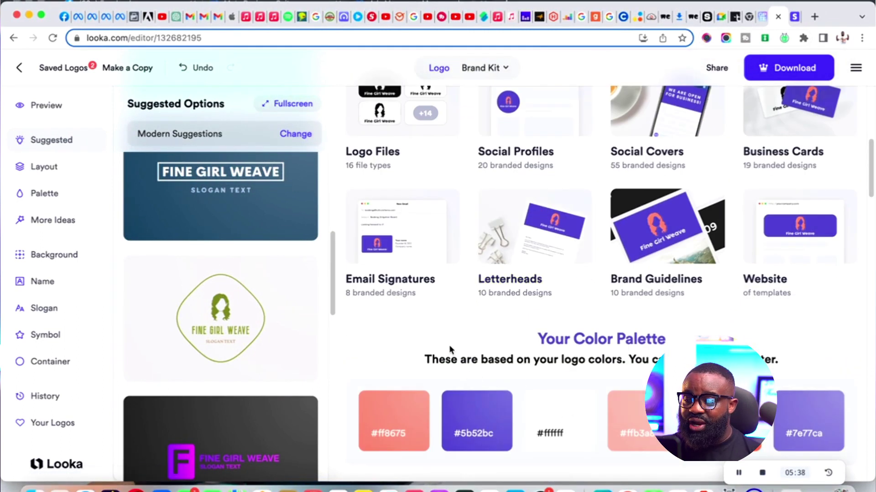
{"action": "scroll", "coordinate": [447, 349], "scroll_direction": "up", "scroll_amount": 5}
{"action": "scroll", "coordinate": [552, 246], "scroll_direction": "up", "scroll_amount": 8}
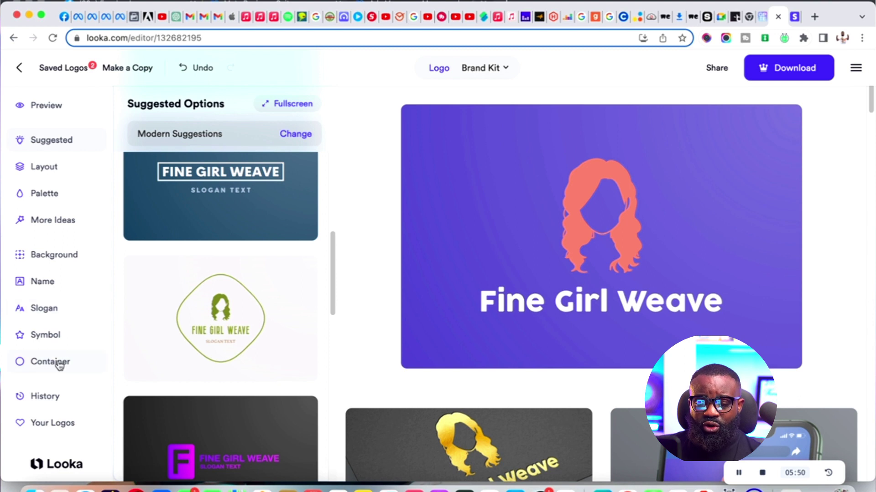
{"action": "scroll", "coordinate": [226, 310], "scroll_direction": "up", "scroll_amount": 5}
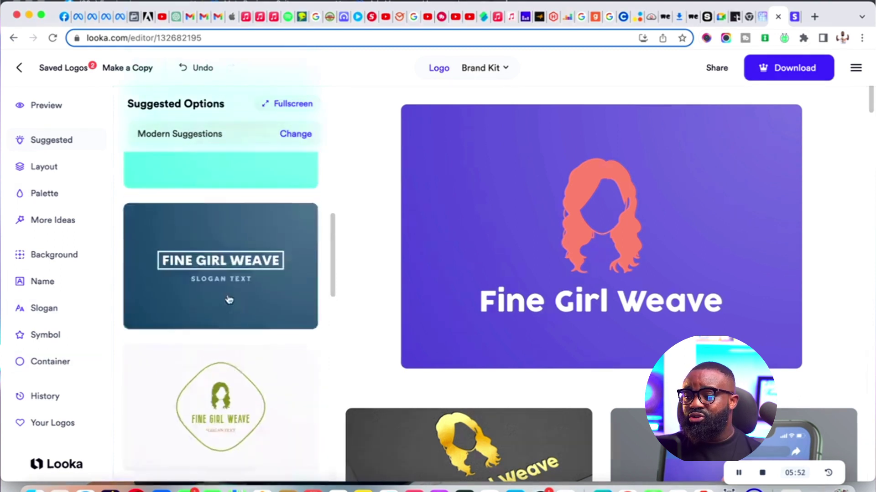
{"action": "scroll", "coordinate": [229, 295], "scroll_direction": "up", "scroll_amount": 3}
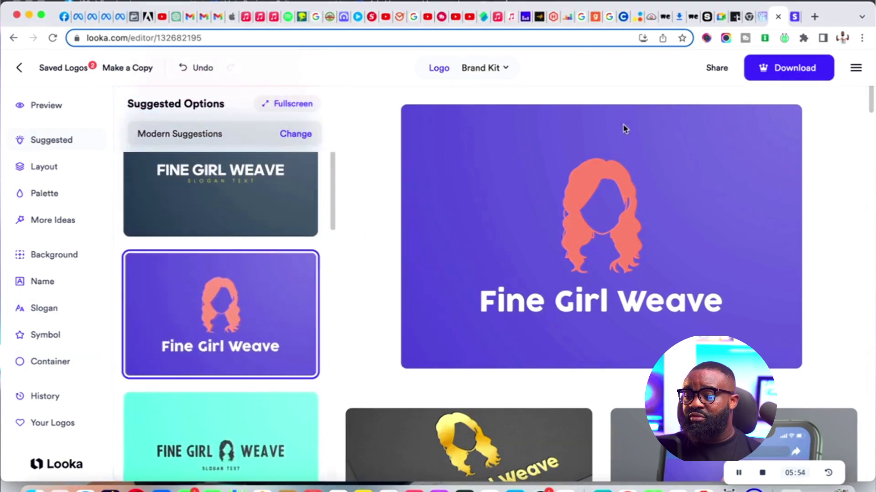
{"action": "left_click", "coordinate": [769, 74]}
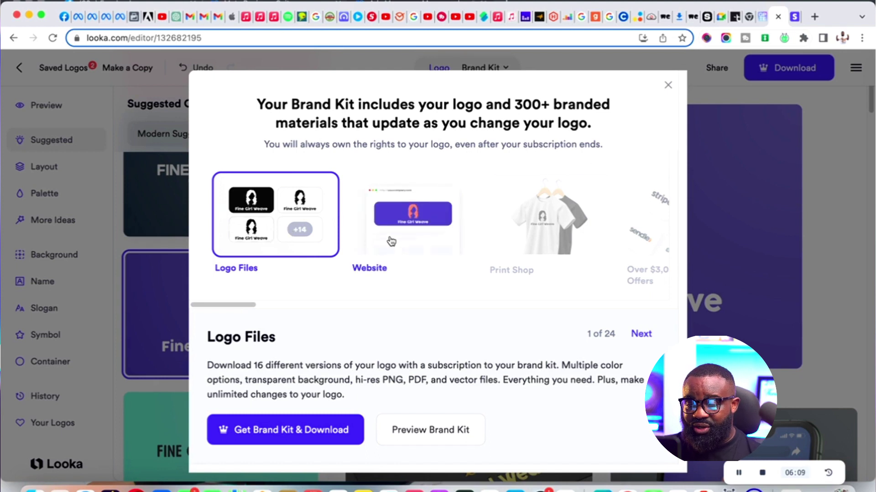
Step: Preview the Website and Print Shop items in the Brand Kit carousel and scroll across it
{"action": "left_click", "coordinate": [391, 242]}
{"action": "left_click", "coordinate": [405, 243]}
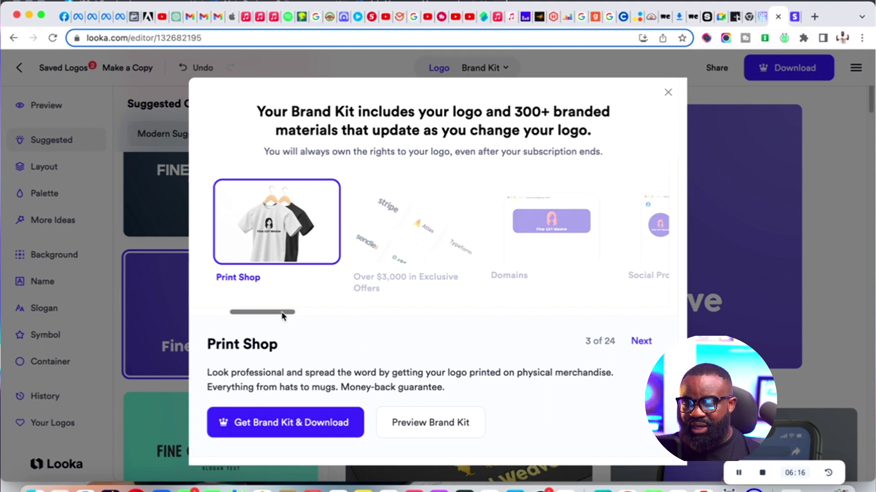
{"action": "left_click_drag", "start_coordinate": [288, 312], "coordinate": [552, 313]}
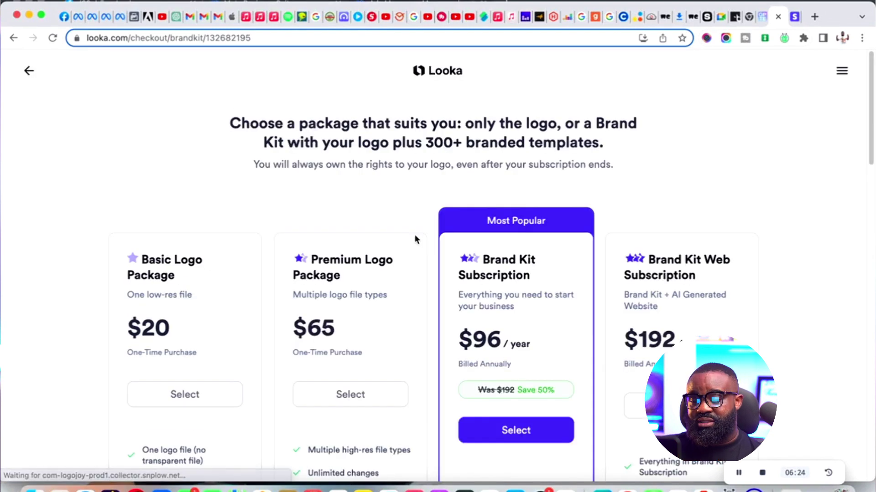
Step: Scroll through the four checkout package cards, Basic Logo $20 through Brand Kit Web $192
{"action": "scroll", "coordinate": [468, 247], "scroll_direction": "down", "scroll_amount": 1}
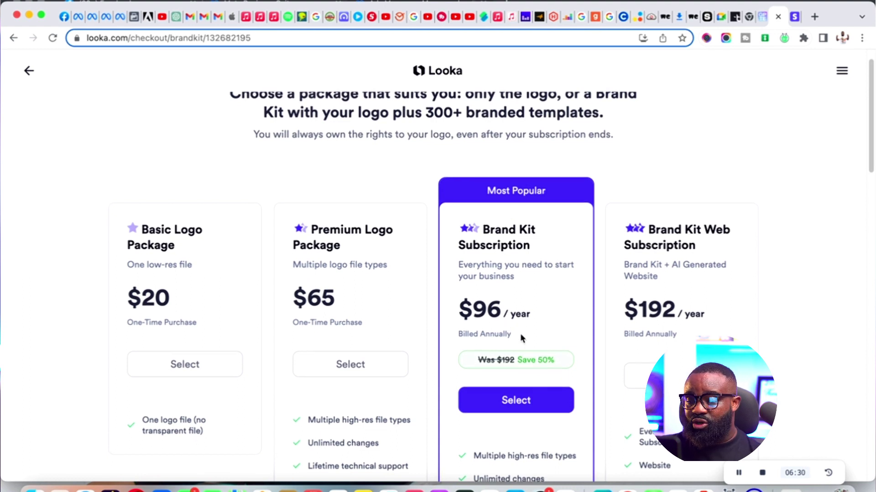
{"action": "scroll", "coordinate": [520, 333], "scroll_direction": "down", "scroll_amount": 9}
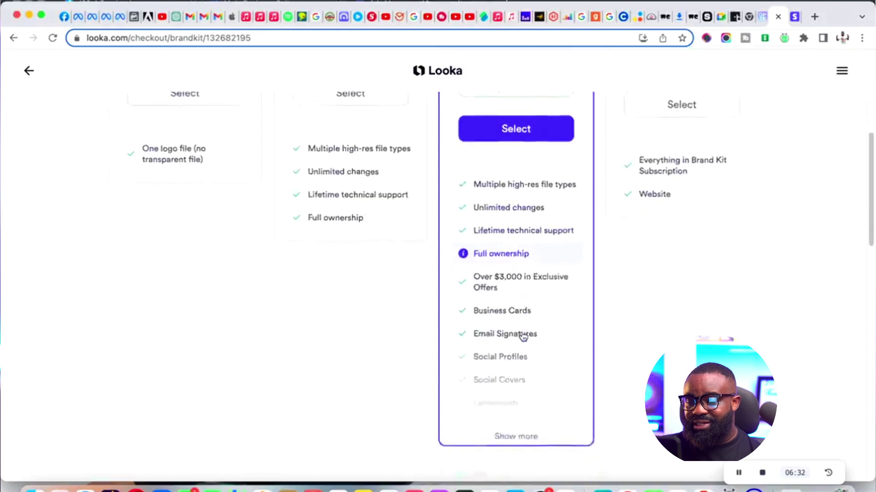
{"action": "scroll", "coordinate": [522, 336], "scroll_direction": "up", "scroll_amount": 7}
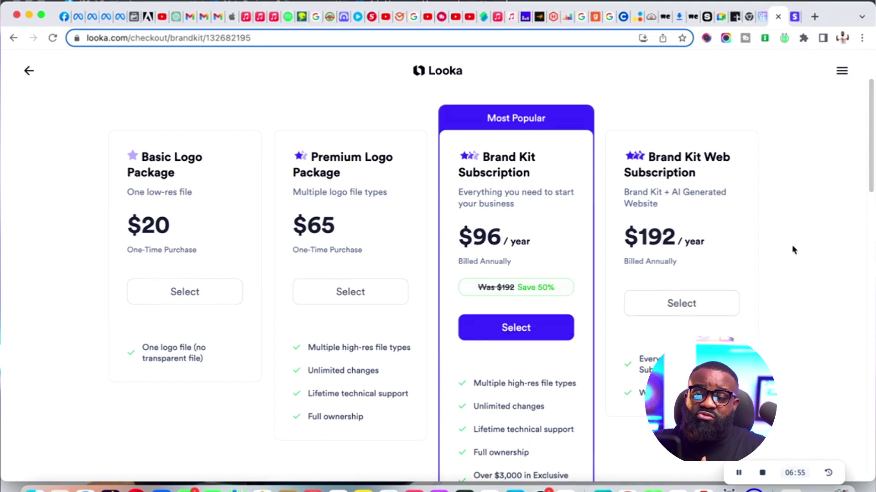
{"action": "scroll", "coordinate": [748, 214], "scroll_direction": "up", "scroll_amount": 2}
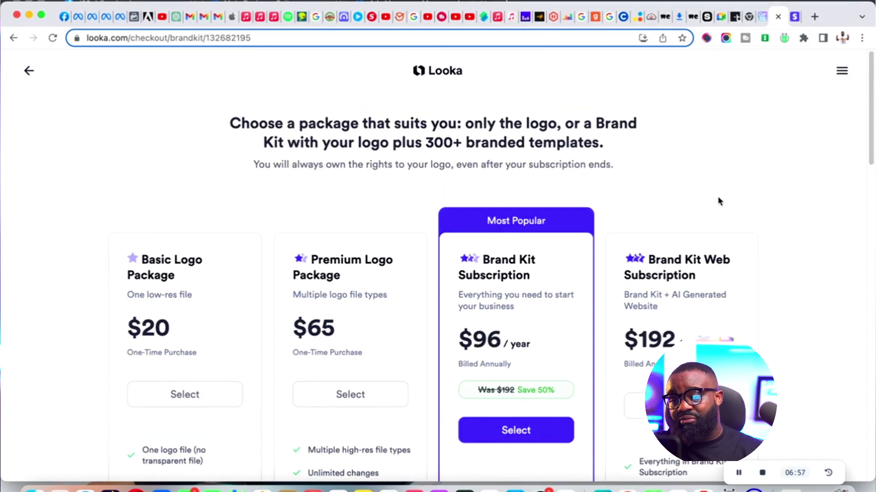
{"action": "scroll", "coordinate": [715, 201], "scroll_direction": "down", "scroll_amount": 7}
{"action": "scroll", "coordinate": [715, 205], "scroll_direction": "up", "scroll_amount": 7}
{"action": "scroll", "coordinate": [715, 207], "scroll_direction": "down", "scroll_amount": 9}
{"action": "scroll", "coordinate": [684, 227], "scroll_direction": "up", "scroll_amount": 6}
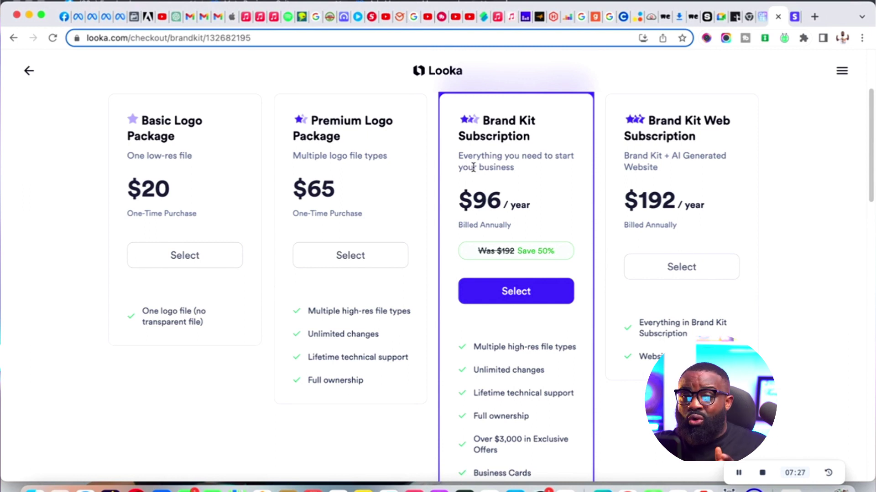
{"action": "scroll", "coordinate": [432, 148], "scroll_direction": "up", "scroll_amount": 1}
{"action": "scroll", "coordinate": [432, 148], "scroll_direction": "up", "scroll_amount": 3}
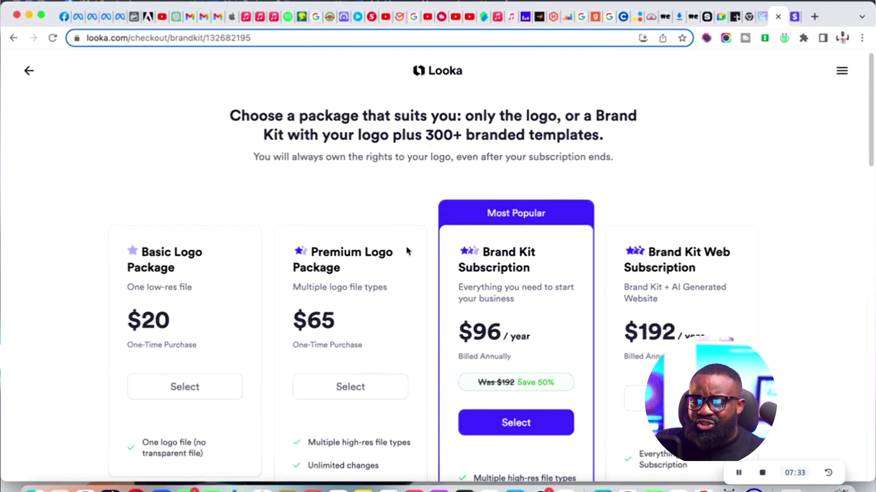
Step: Go back from checkout to the Fine Girl Weave logo editor
{"action": "left_click", "coordinate": [28, 72]}
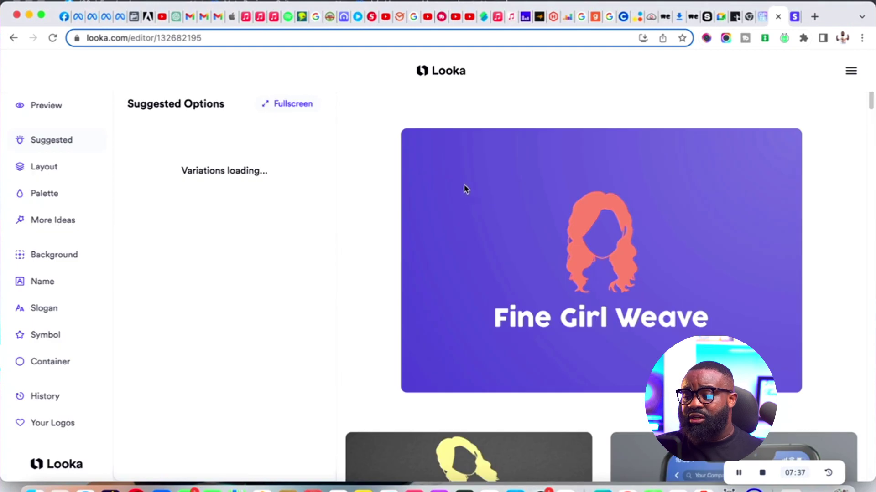